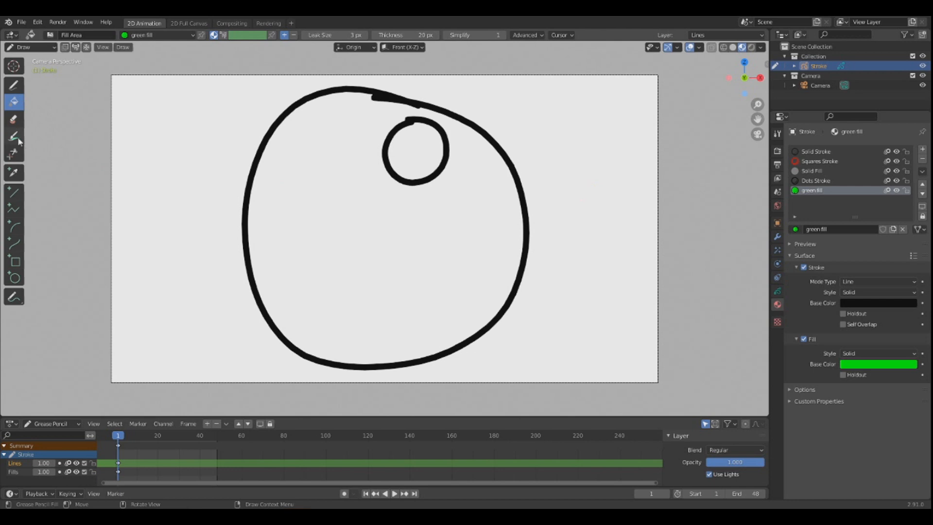
Add a new material in a new slot, enable its fill and set the fill base colour to orange.
left_click(13, 84)
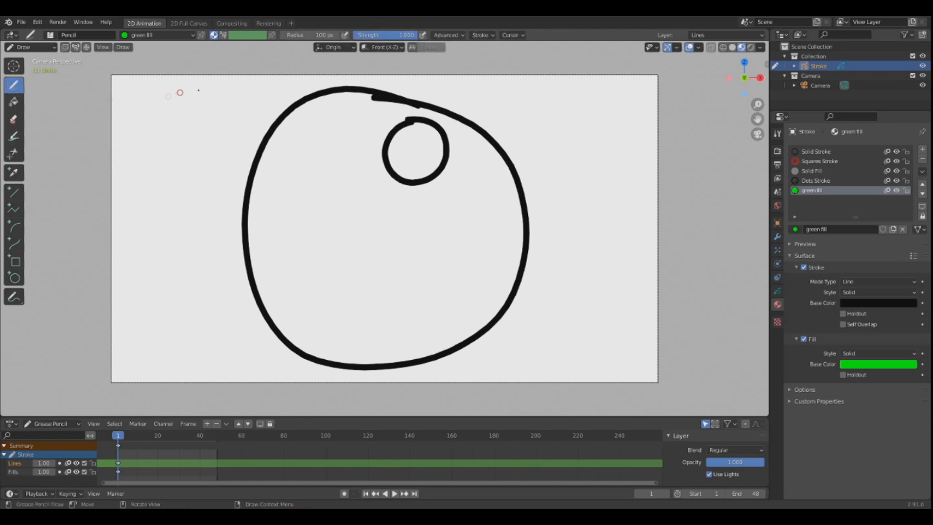
left_click(923, 149)
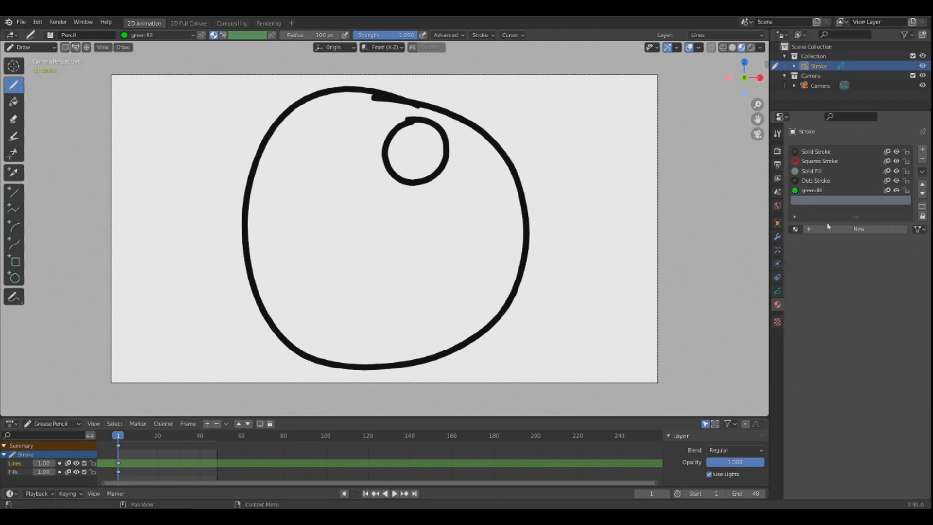
left_click(842, 229)
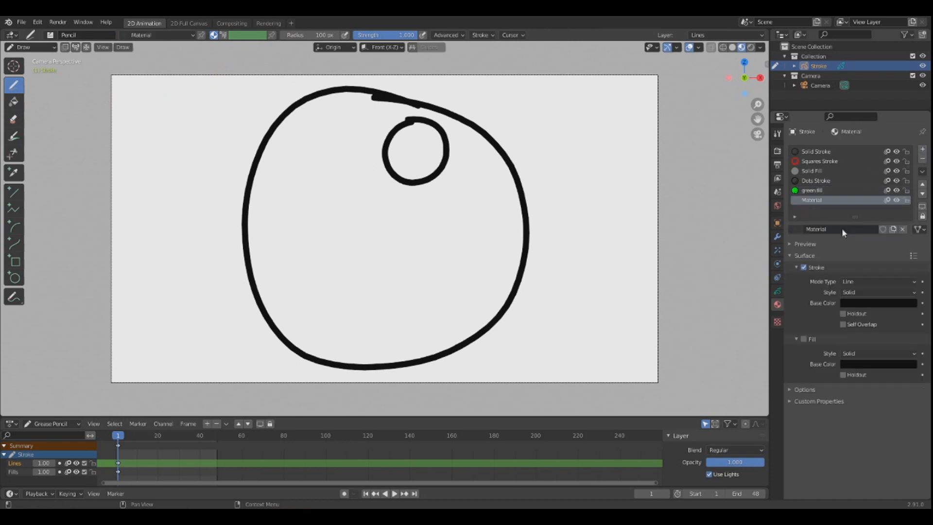
left_click(864, 304)
left_click(804, 339)
left_click(851, 364)
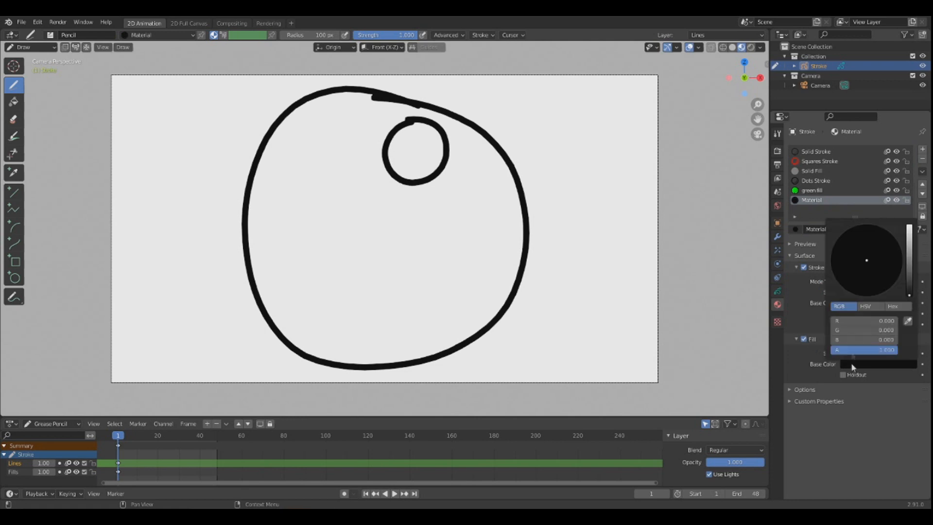
left_click_drag(909, 280, 909, 249)
mouse_move(879, 269)
left_mouse_down()
mouse_move(851, 289)
mouse_move(847, 279)
mouse_move(856, 289)
left_mouse_up()
left_click_drag(909, 249, 909, 226)
left_click(845, 402)
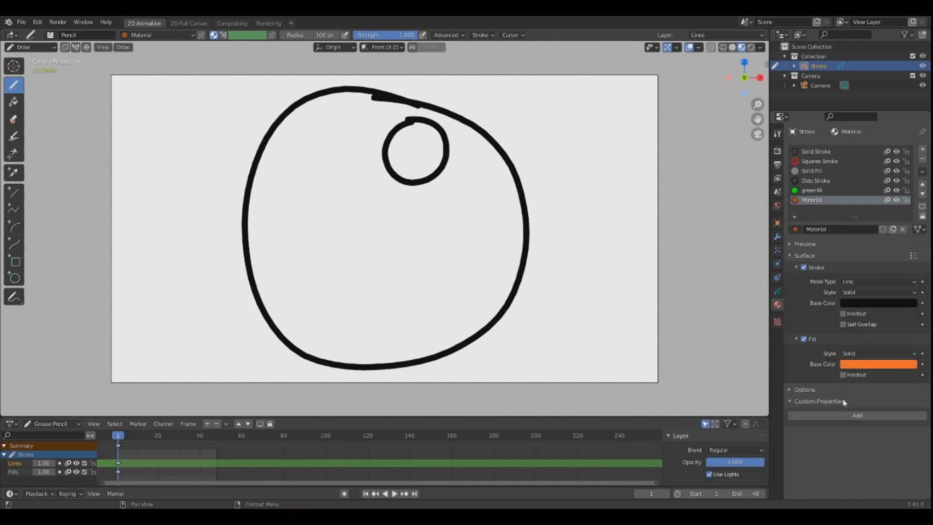
Rename the new material "orange fill" and draw a small closed blob with it beside the large circle using the Draw tool.
type("oran")
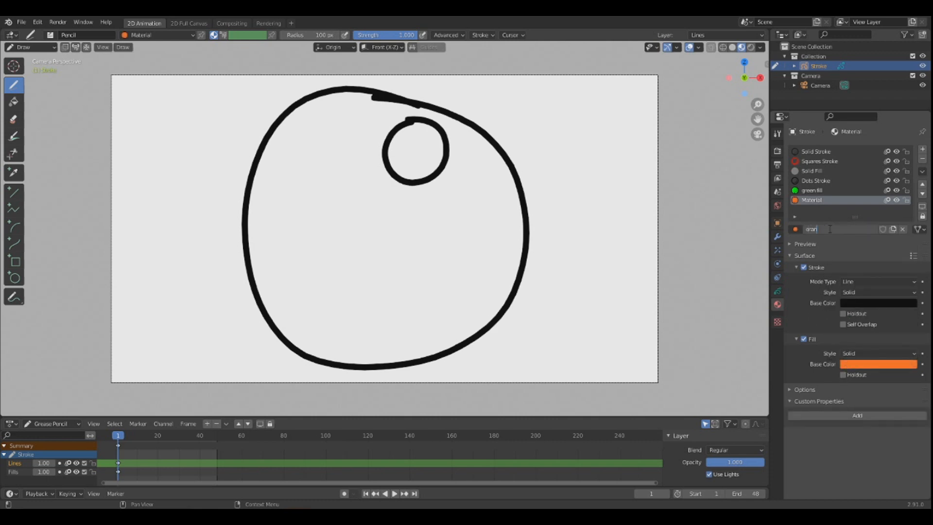
type("ge fill")
key("Return")
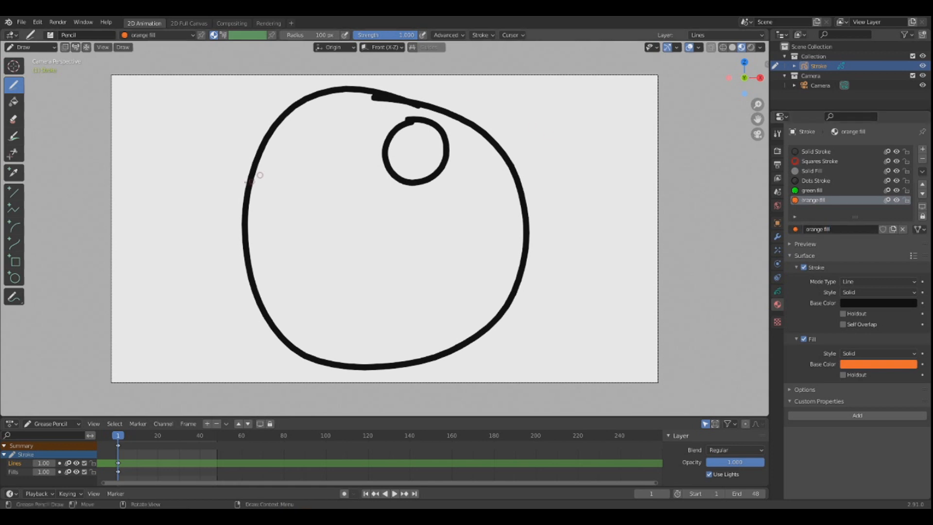
mouse_move(147, 132)
left_mouse_down()
mouse_move(175, 137)
mouse_move(122, 168)
mouse_move(154, 127)
left_mouse_up()
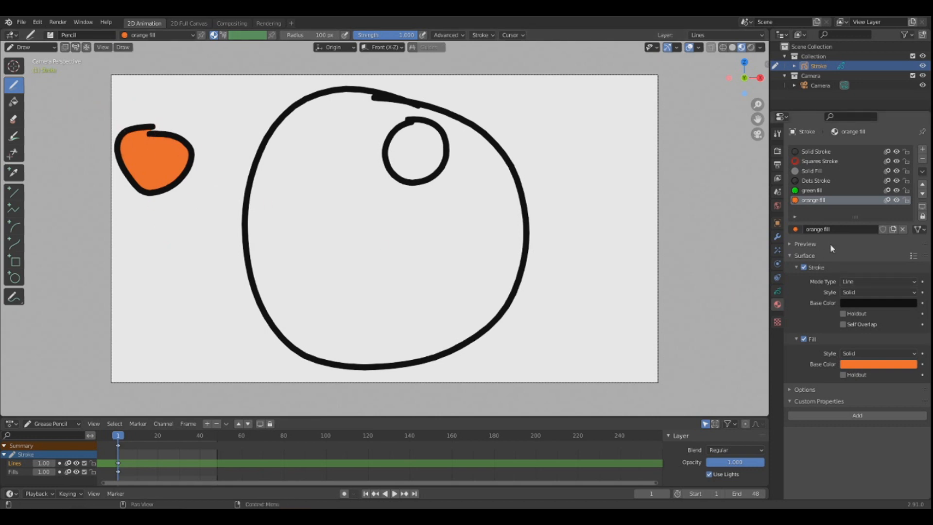
Add another material in a new slot and name it "orange stroke".
left_click(922, 149)
left_click(857, 230)
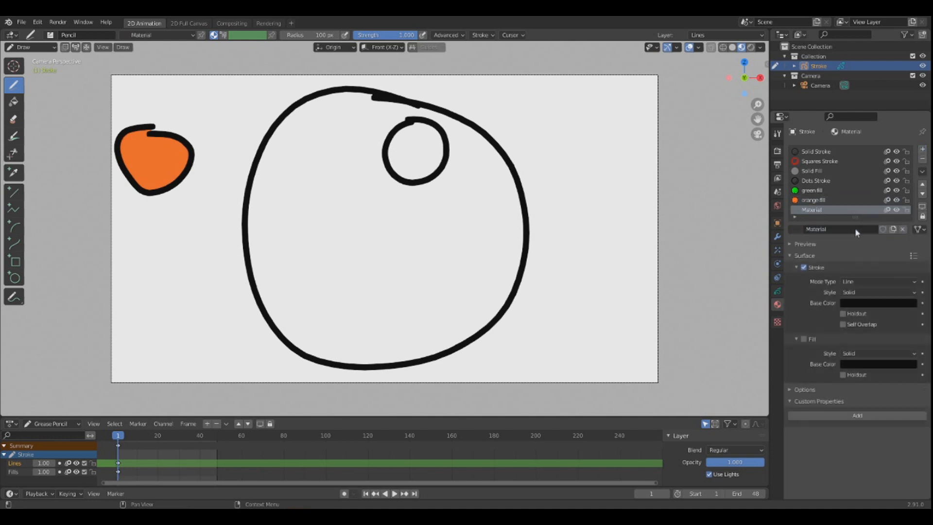
double_click(830, 227)
type("orange strok")
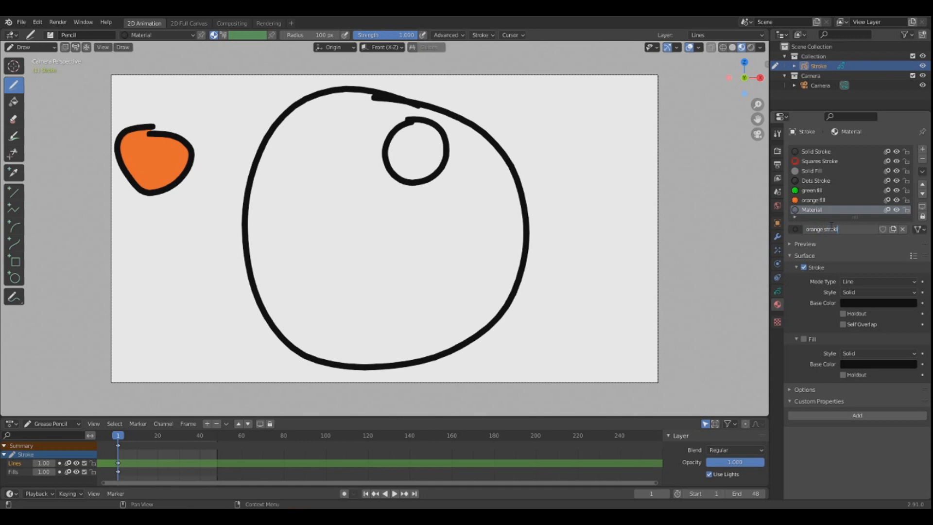
type("e")
key("Return")
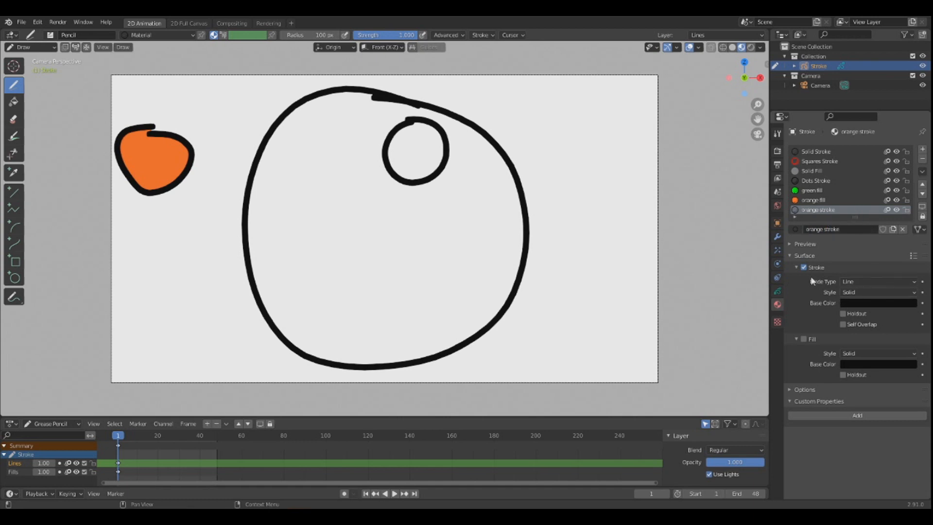
Set the orange stroke material's stroke base colour by sampling the blob's orange fill.
left_click(862, 303)
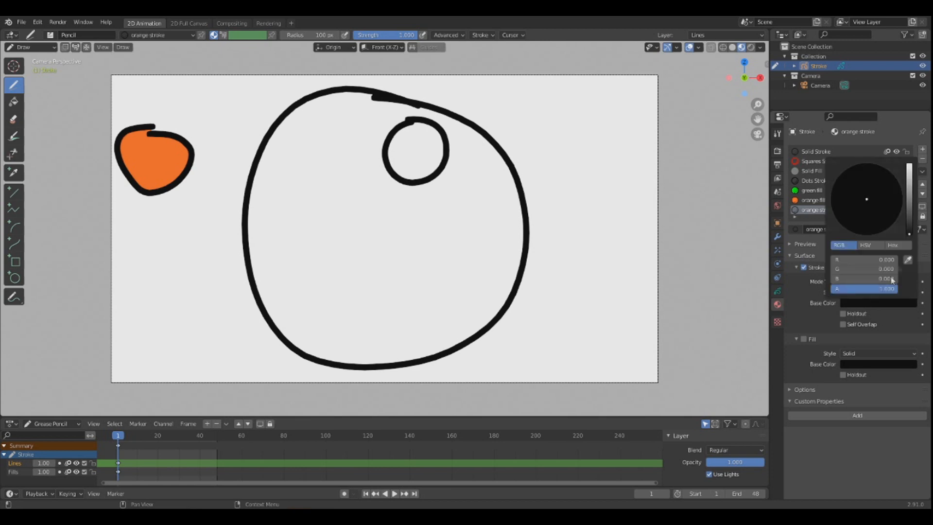
left_click(907, 259)
left_click(157, 157)
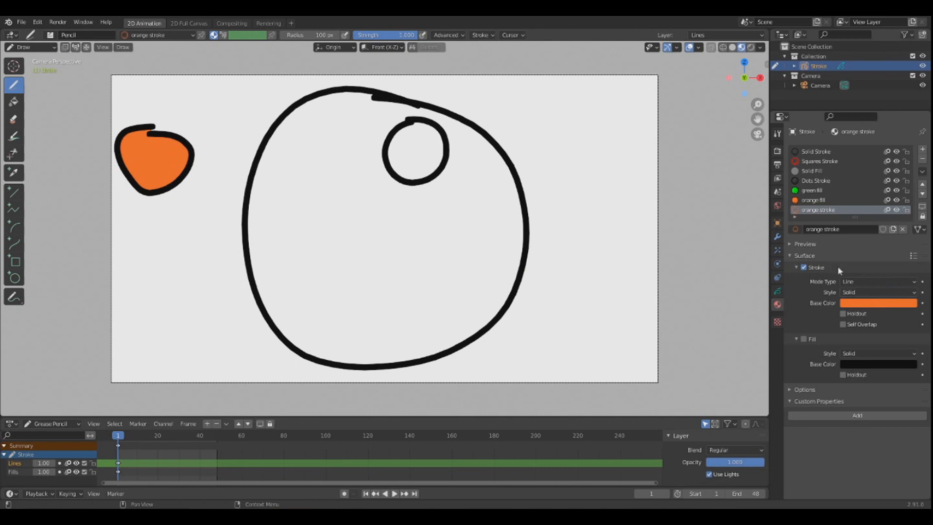
Draw a wavy orange stroke from inside the blob across its outline and compare its colour with the fill up close.
scroll(87, 135, "up", 3)
scroll(112, 154, "down", 2)
scroll(112, 154, "up", 1)
left_click_drag(757, 119, 220, 198)
scroll(284, 178, "up", 4)
mouse_move(416, 236)
left_mouse_down()
mouse_move(343, 245)
mouse_move(314, 237)
left_mouse_up()
scroll(256, 213, "up", 7)
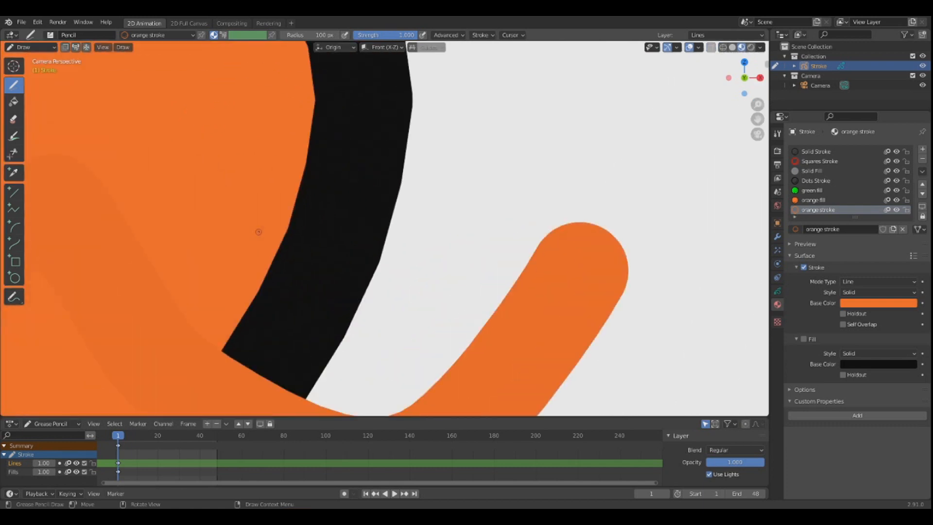
left_click_drag(759, 120, 427, 101)
scroll(320, 165, "up", 6)
scroll(329, 168, "down", 5)
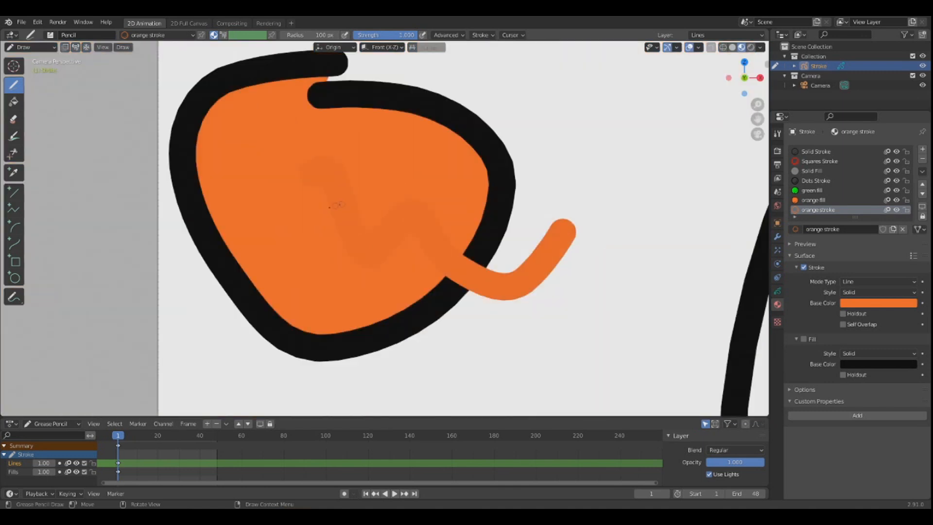
Scribble more strokes with the orange stroke material across the blob's interior and past its outline.
left_click_drag(199, 112, 350, 145)
mouse_move(447, 192)
left_mouse_down()
mouse_move(535, 405)
mouse_move(533, 142)
mouse_move(604, 141)
left_mouse_up()
scroll(543, 218, "down", 6)
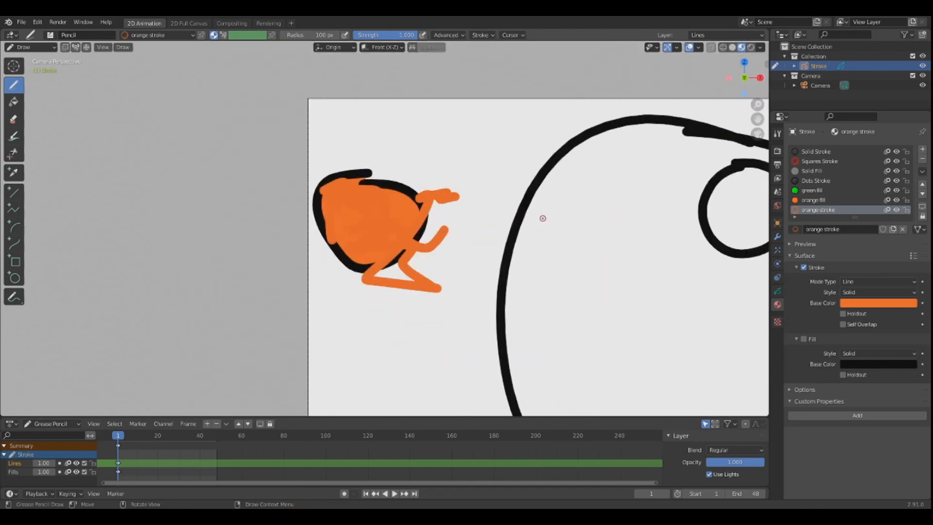
scroll(460, 226, "up", 5)
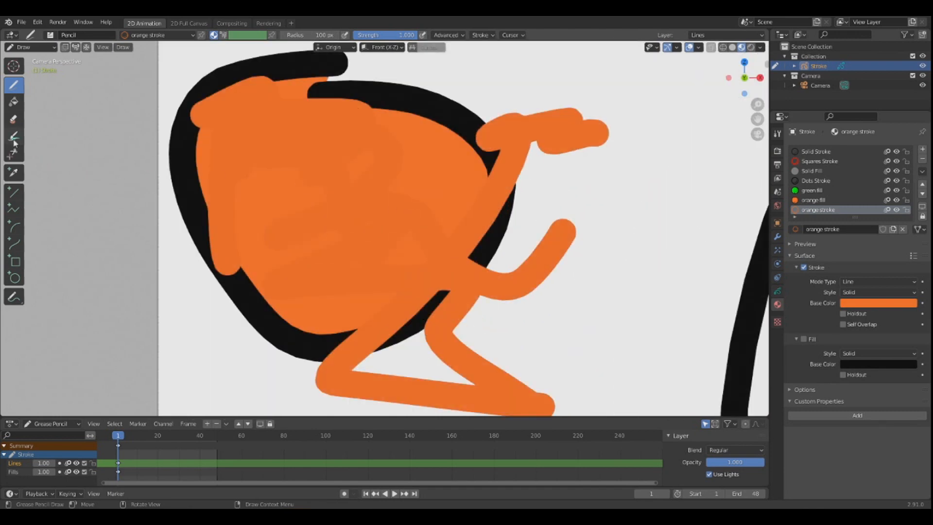
Sample the blob's orange fill into a new material with the Eyedropper tool and draw a stroke across the blob with it.
left_click(13, 172)
left_click(447, 165)
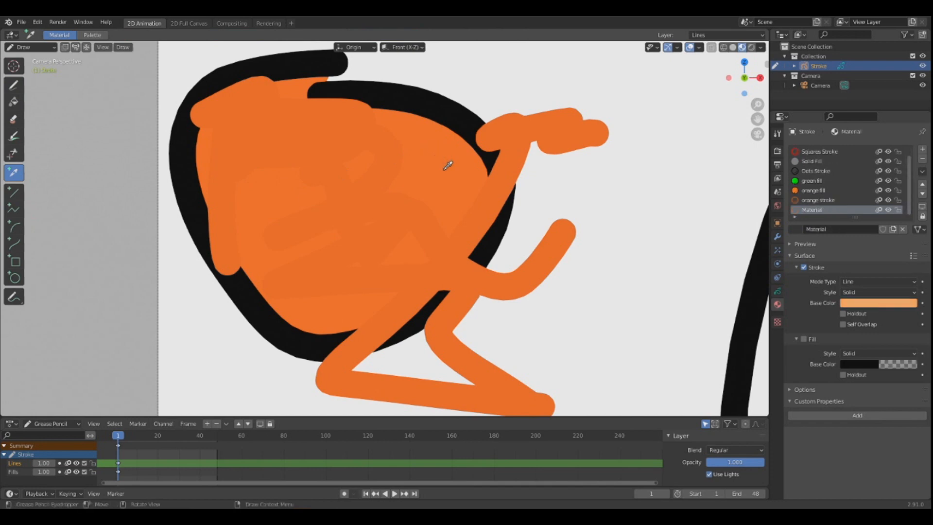
left_click(14, 85)
mouse_move(570, 171)
left_mouse_down()
mouse_move(486, 195)
mouse_move(256, 201)
mouse_move(331, 202)
left_mouse_up()
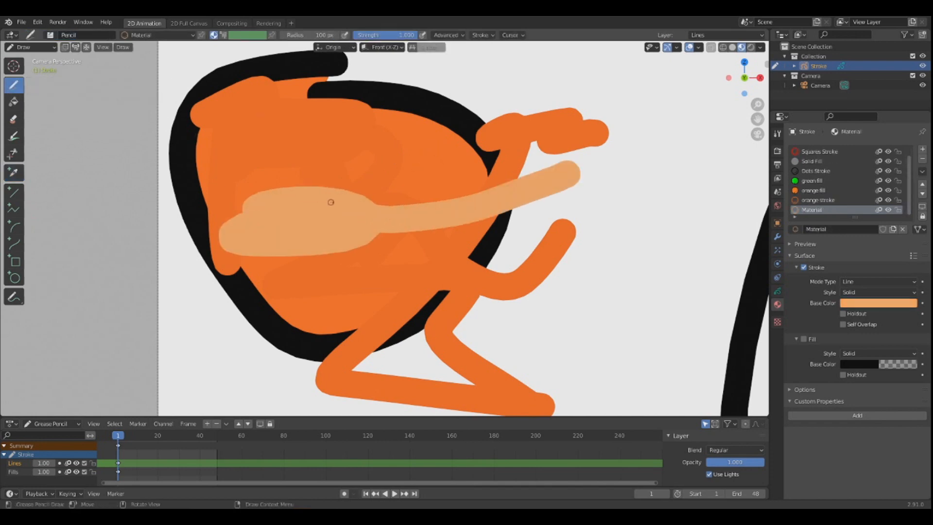
scroll(330, 202, "down", 5)
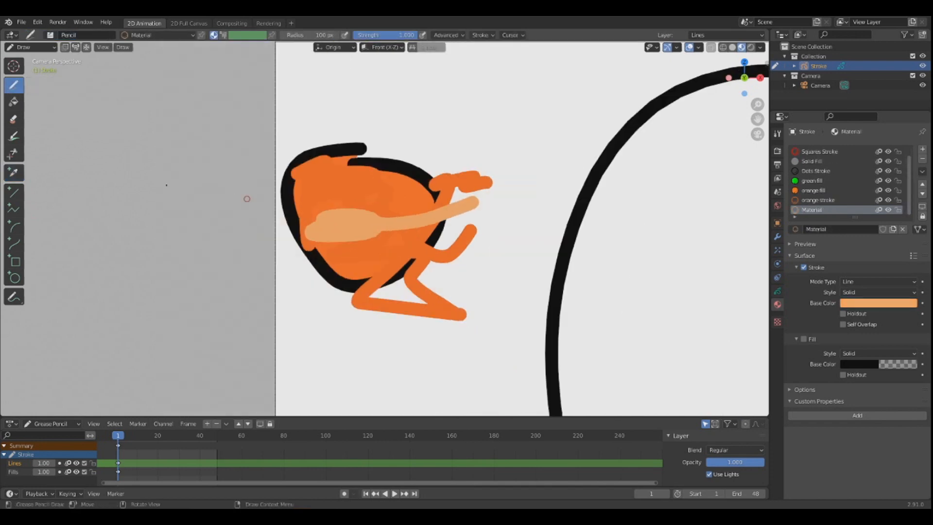
Sample the orange area inside the blob again as another new material and draw a zigzag stroke down past the blob.
left_click(14, 173)
scroll(452, 160, "up", 3)
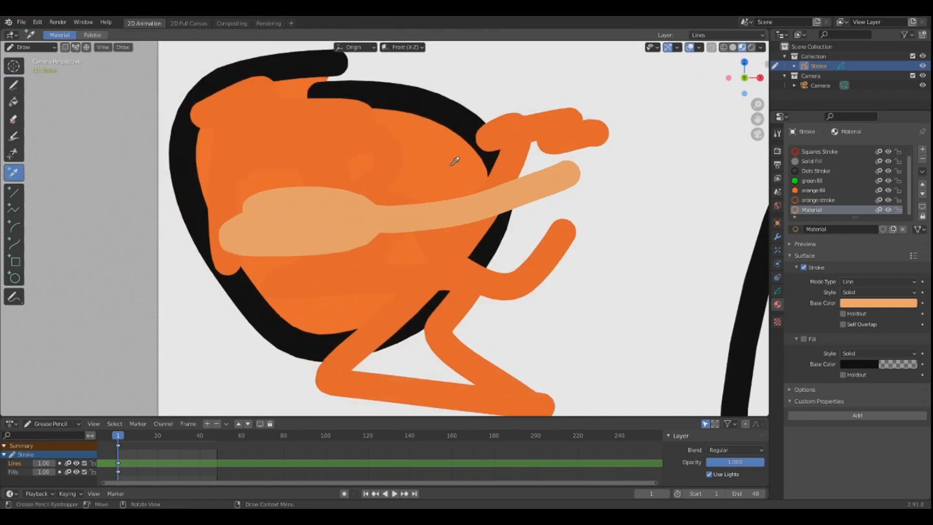
left_click(314, 149)
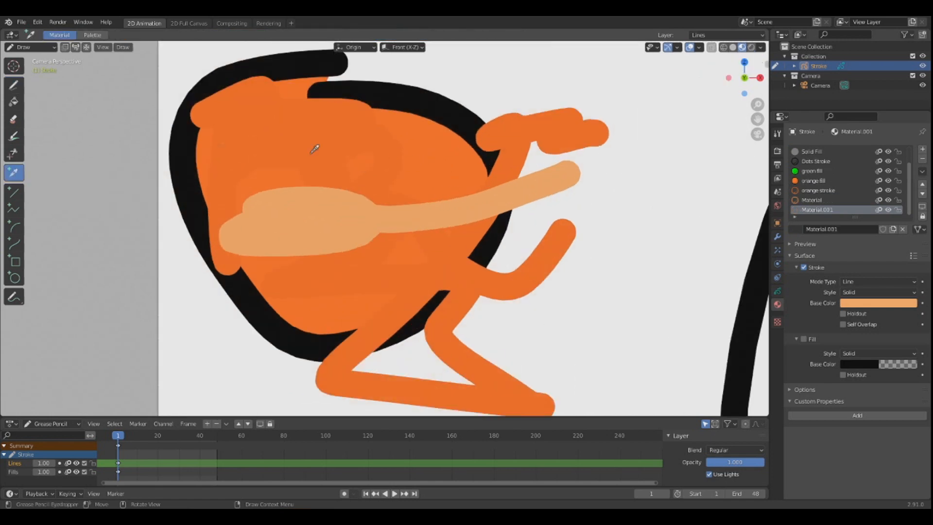
left_click(13, 85)
mouse_move(372, 235)
left_mouse_down()
mouse_move(330, 327)
mouse_move(345, 404)
left_mouse_up()
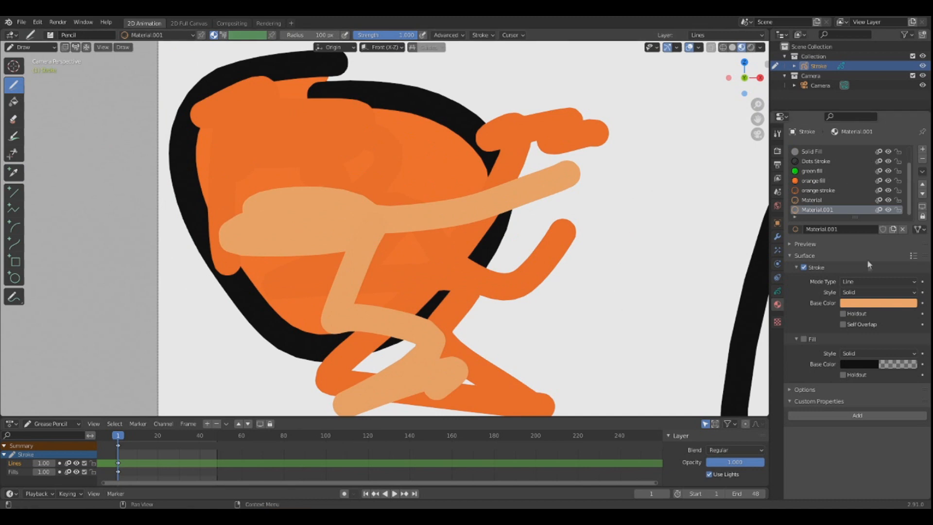
Set Material.001's stroke base colour by sampling the blob's orange fill with the colour picker's eyedropper.
left_click(877, 301)
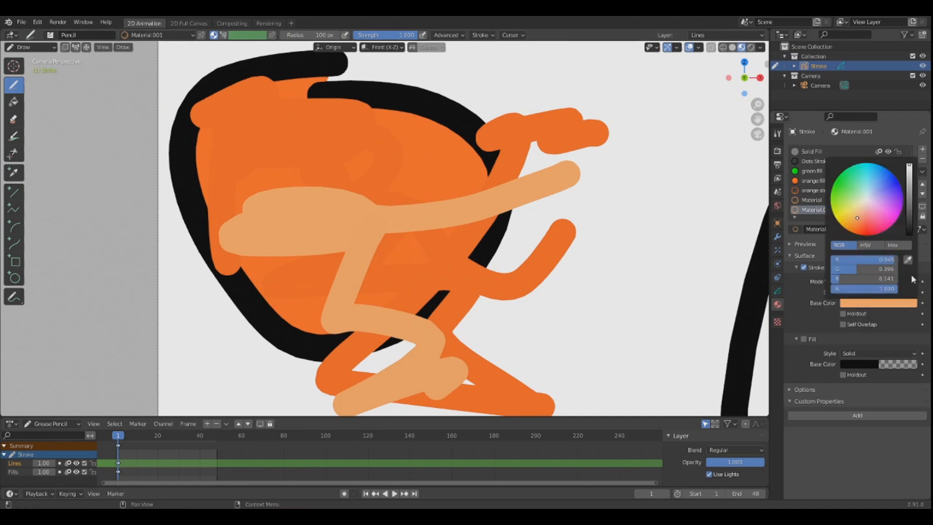
left_click(910, 261)
left_click(420, 160)
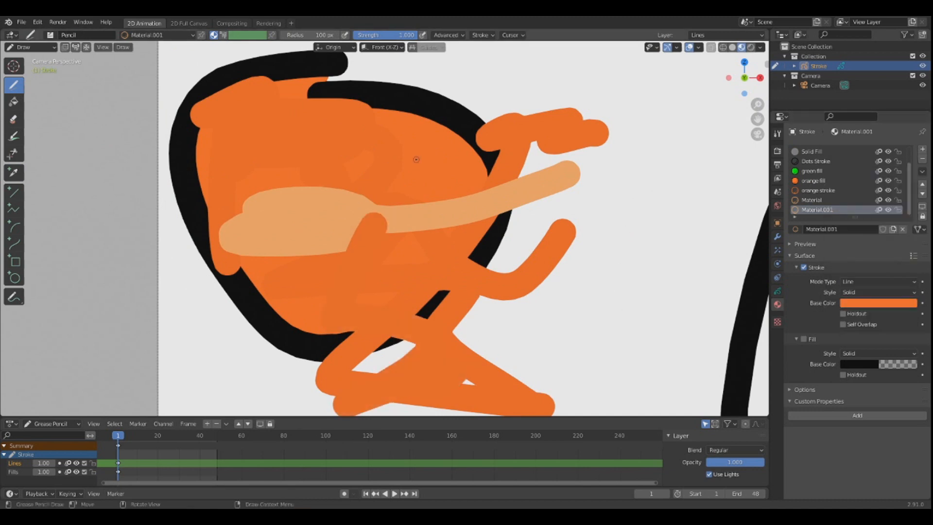
Scribble over the pale strokes on the blob with Material.001 and compare its colour with the surrounding orange up close.
mouse_move(319, 238)
left_mouse_down()
mouse_move(368, 197)
mouse_move(320, 238)
mouse_move(467, 229)
mouse_move(413, 219)
mouse_move(461, 156)
left_mouse_up()
scroll(460, 157, "up", 6)
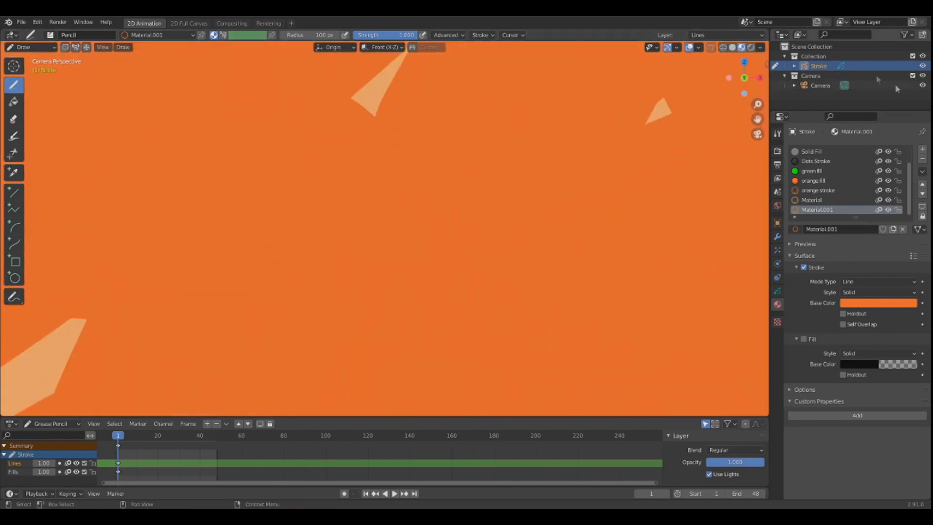
mouse_move(758, 119)
left_mouse_down()
mouse_move(782, 398)
mouse_move(821, 495)
mouse_move(903, 520)
left_mouse_up()
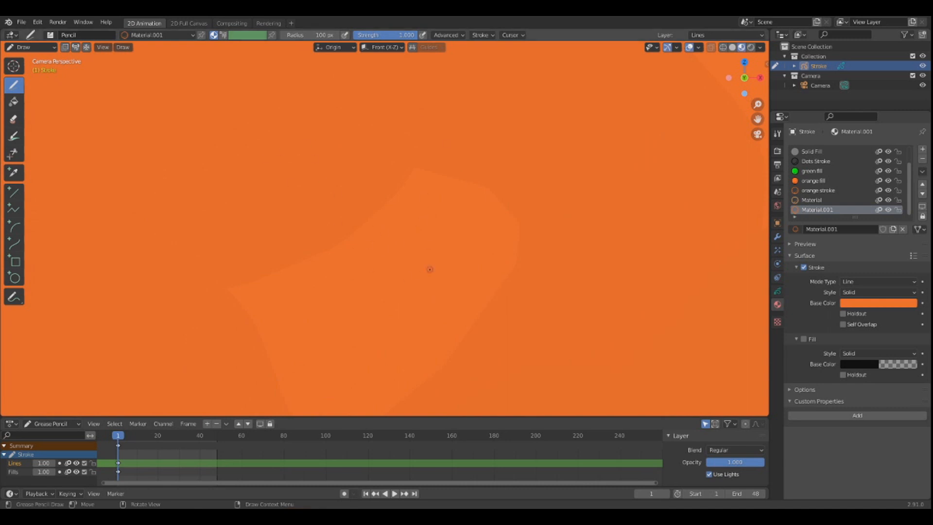
scroll(396, 208, "down", 8)
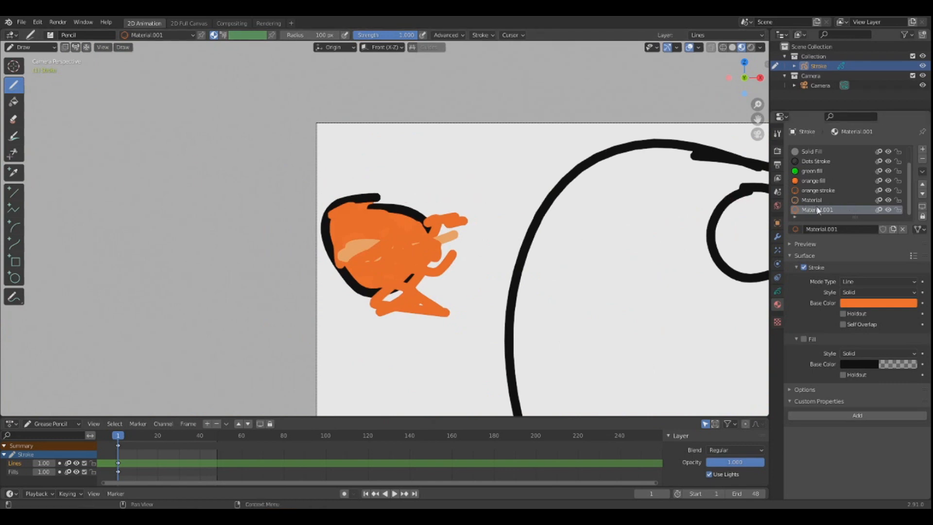
Compare the RGB values of the orange fill material's fill colour and the orange stroke material's stroke colour.
left_click(816, 191)
left_click(815, 181)
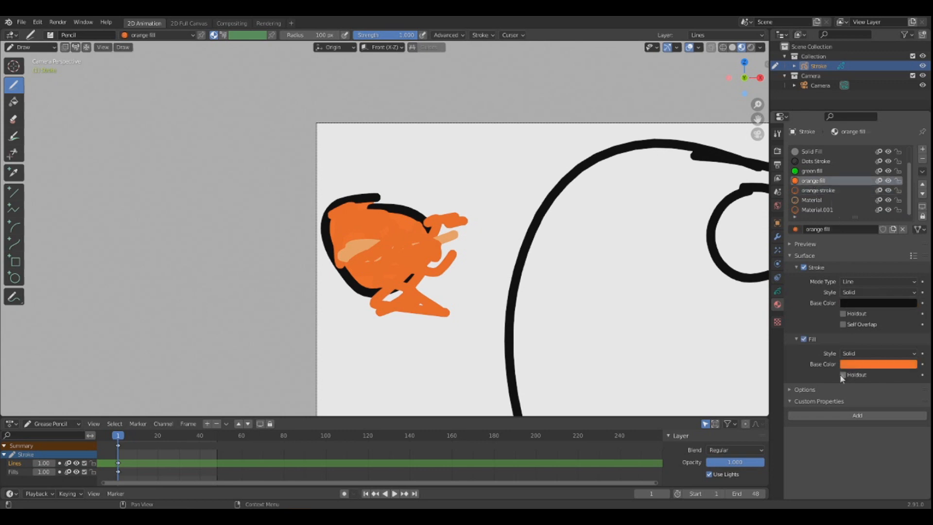
left_click(858, 365)
left_click(889, 321)
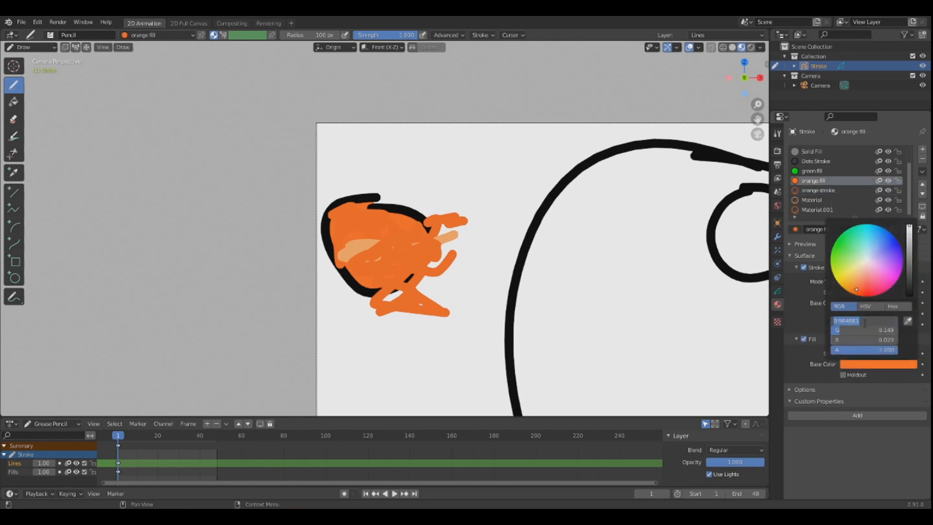
key("Escape")
left_click(818, 190)
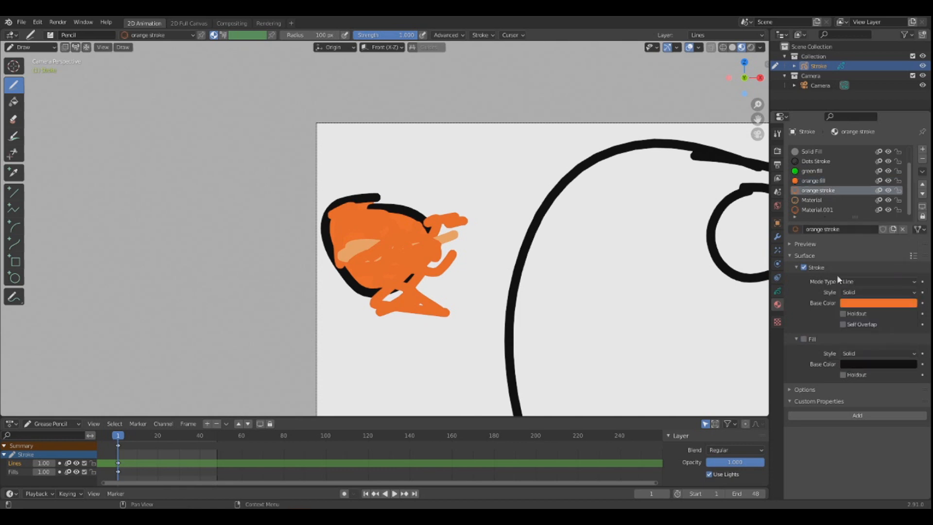
left_click(864, 303)
left_click(885, 260)
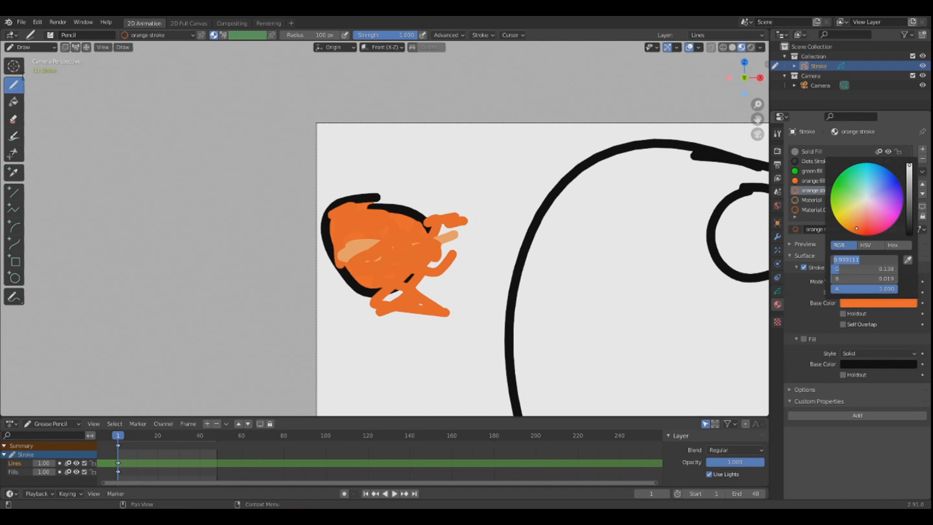
key("Escape")
Switch to the Fill tool and make green fill the active material, bringing the whole drawing into view.
left_click_drag(758, 119, 420, 368)
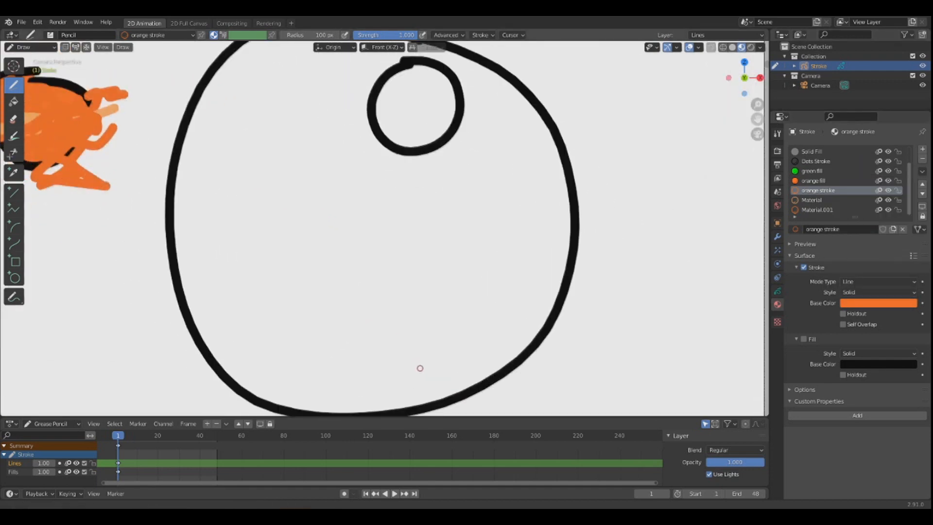
scroll(420, 369, "down", 3)
scroll(339, 196, "up", 1)
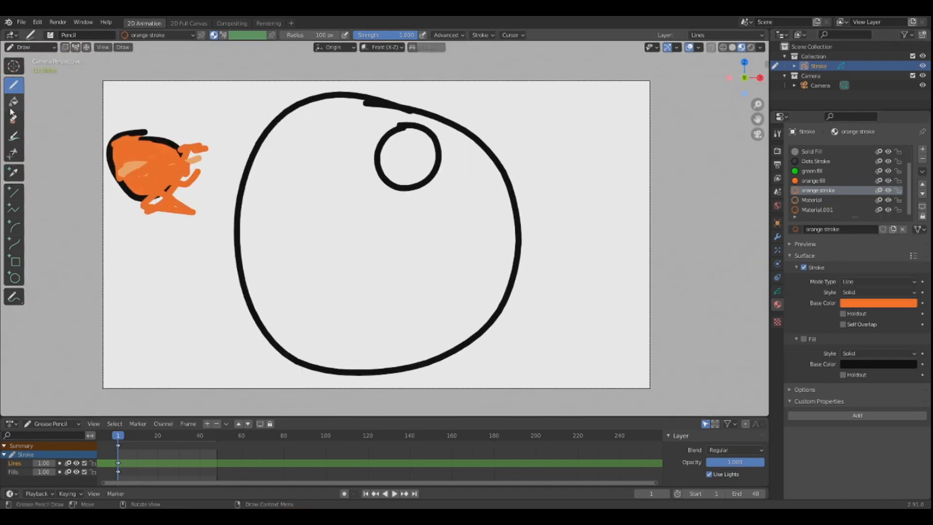
left_click(13, 102)
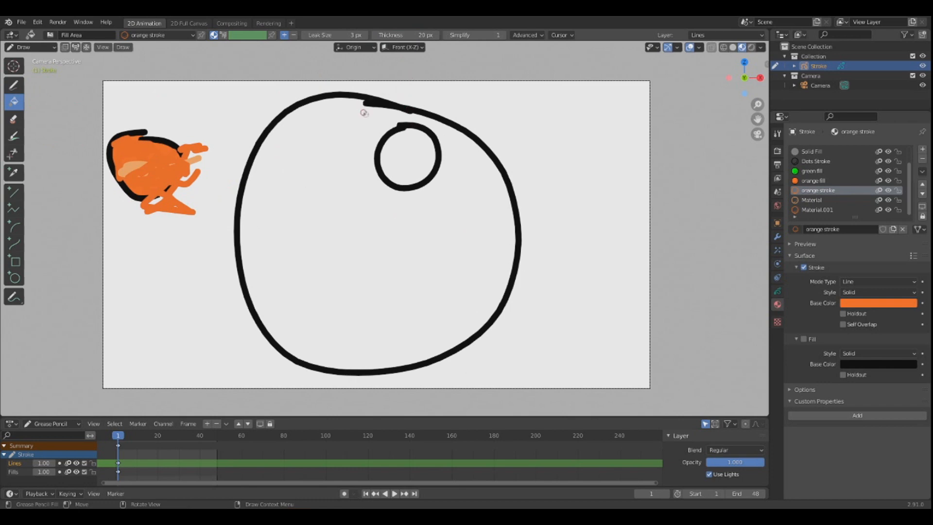
left_click(812, 170)
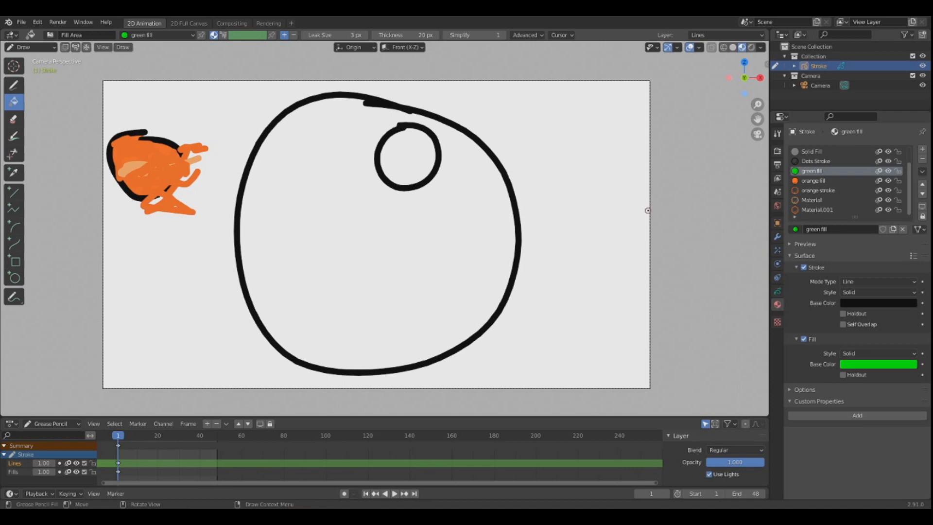
left_click(870, 365)
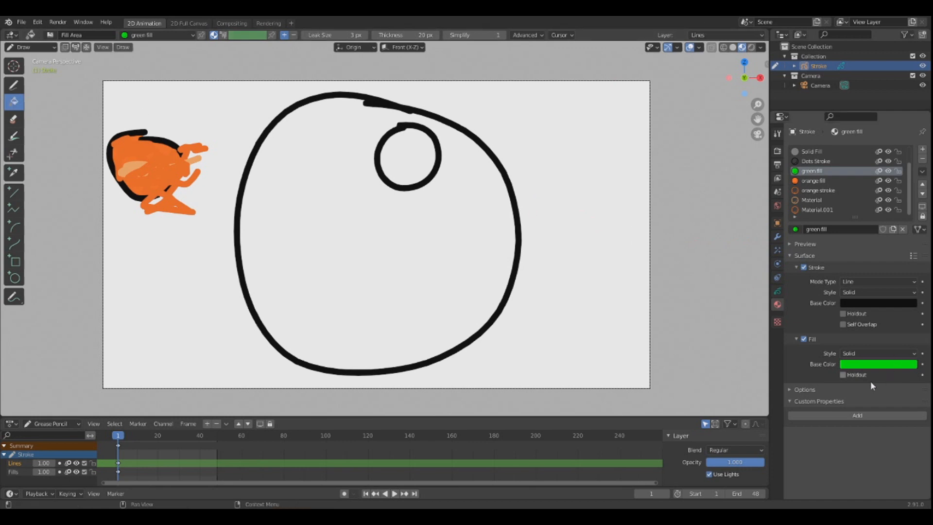
Try filling the background outside the large circle with green, inspect how far it extends, and undo the fill.
left_click(602, 212)
scroll(460, 188, "down", 4)
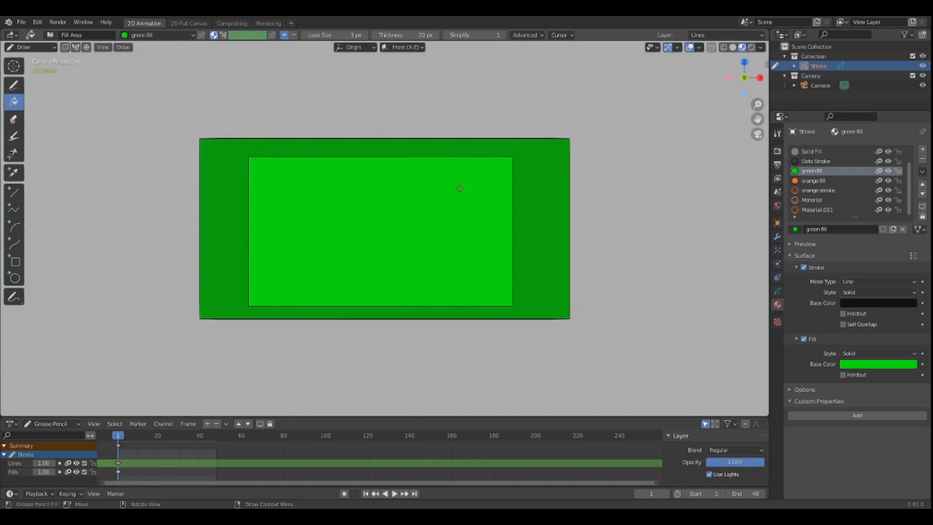
scroll(468, 200, "up", 3)
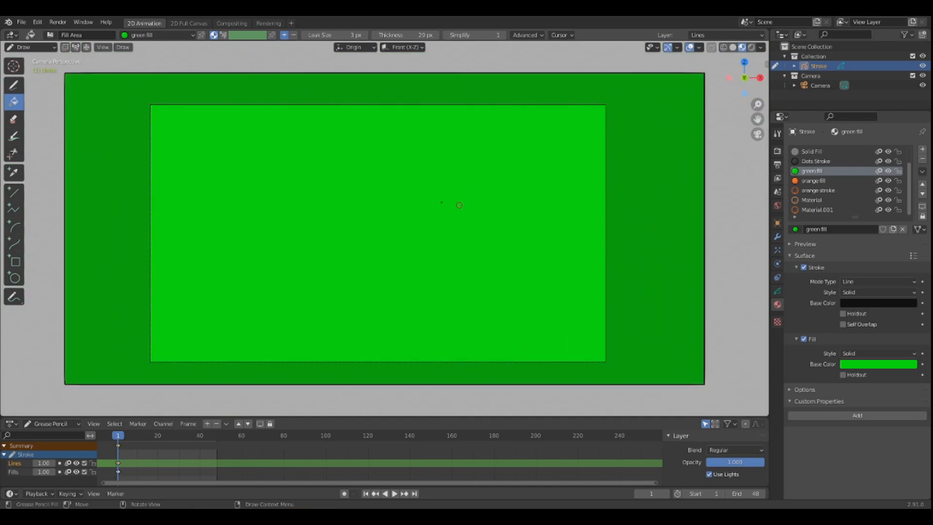
key("ctrl+z")
scroll(463, 178, "up", 2)
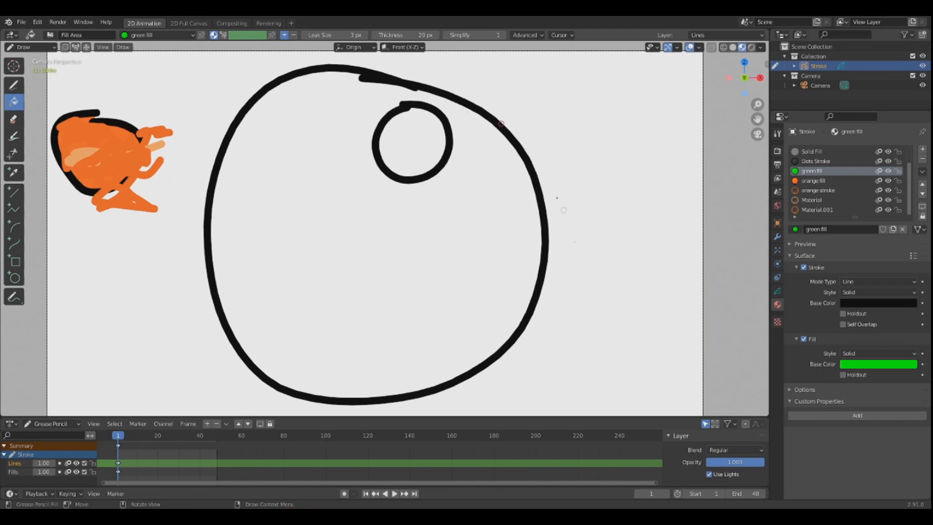
Try filling the large circle with green at a far and a near view distance, undoing each fill.
scroll(493, 227, "down", 3)
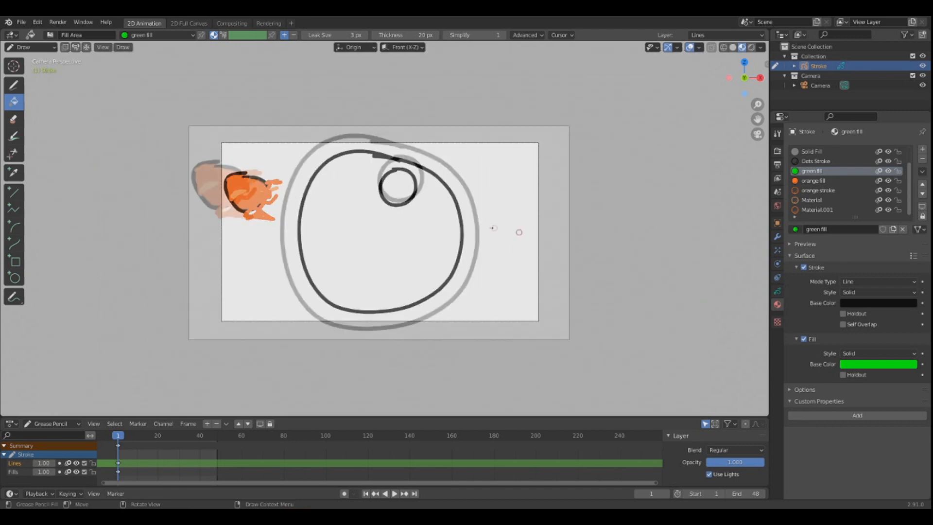
scroll(490, 228, "up", 5)
scroll(360, 245, "down", 5)
scroll(352, 254, "up", 5)
scroll(353, 252, "down", 4)
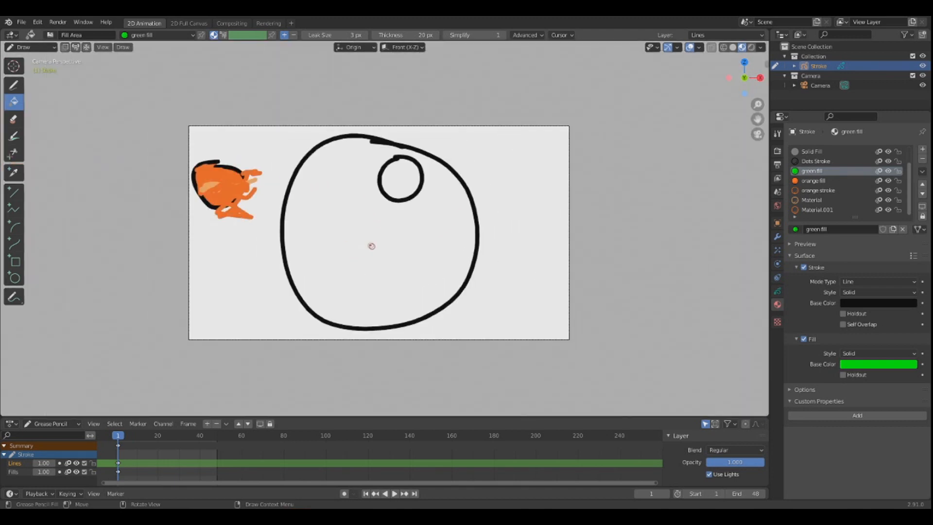
left_click(370, 238)
scroll(370, 231, "up", 3)
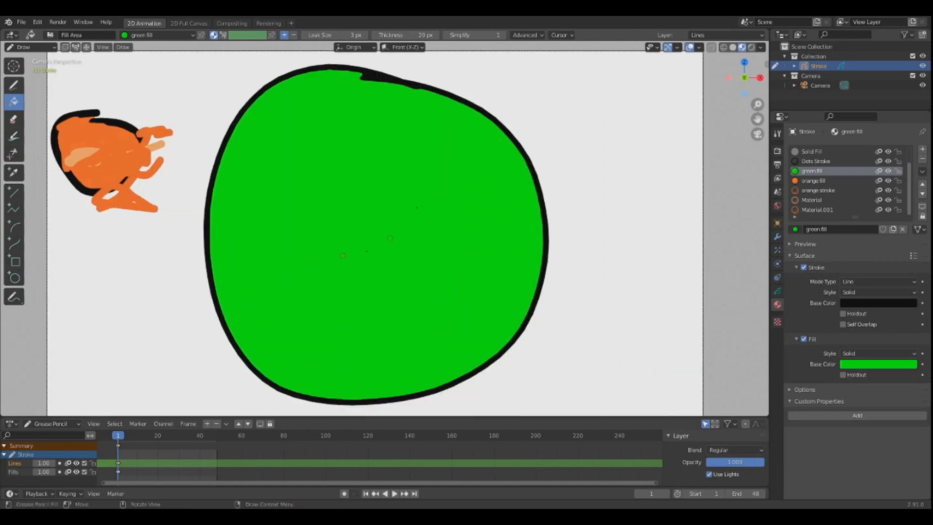
key("ctrl+z")
left_click(360, 248)
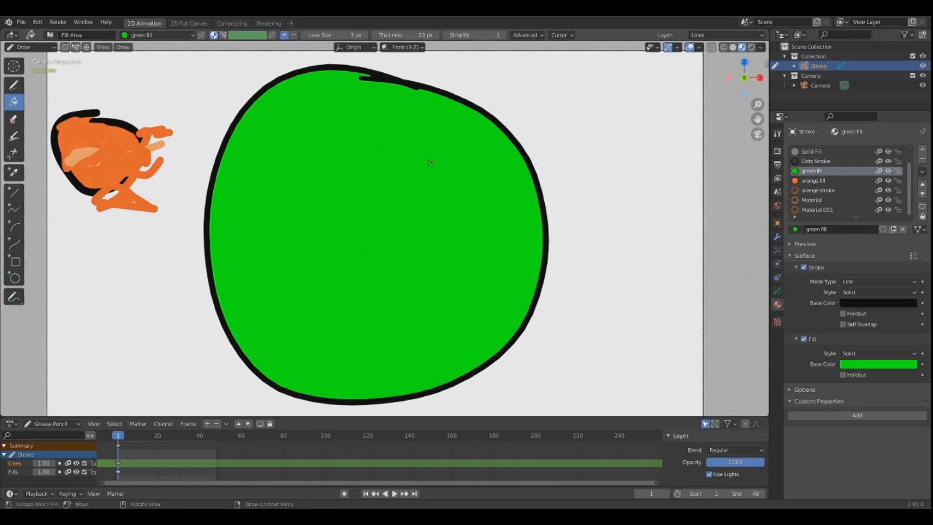
key("ctrl+z")
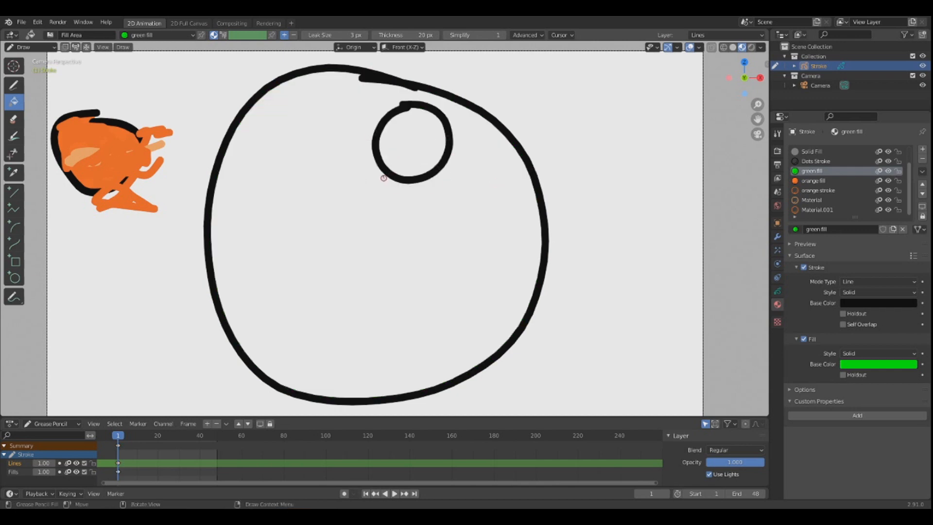
left_click(340, 236)
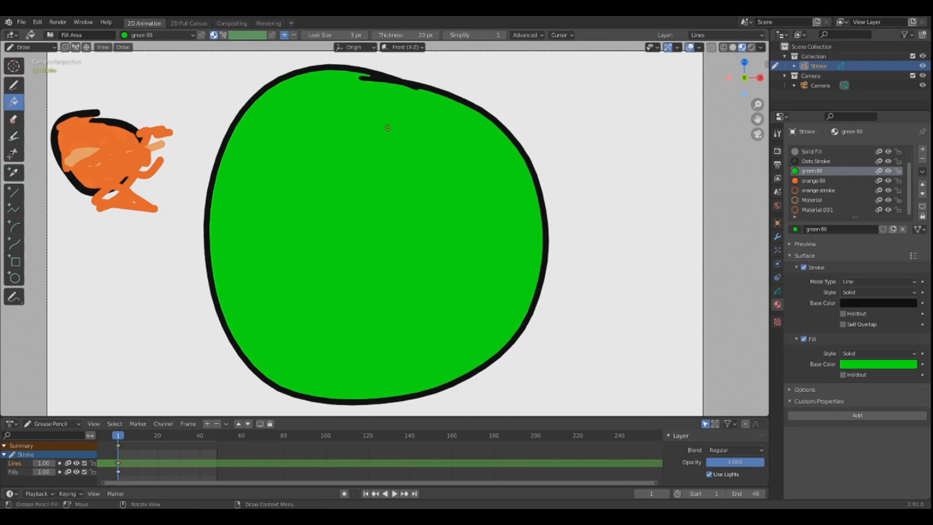
key("ctrl+z")
Try green fills on the background, the small circle and the area around it, and undo them all.
left_click(605, 133)
key("ctrl+z")
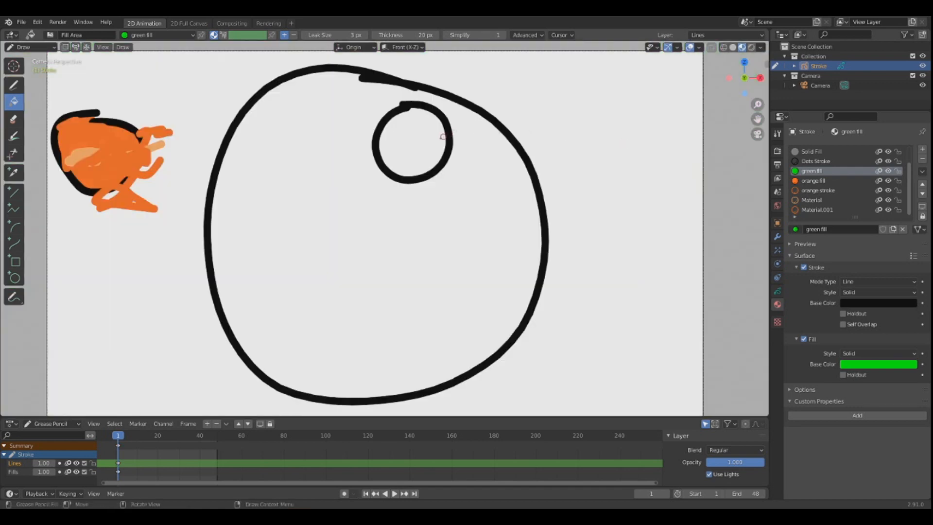
left_click(415, 131)
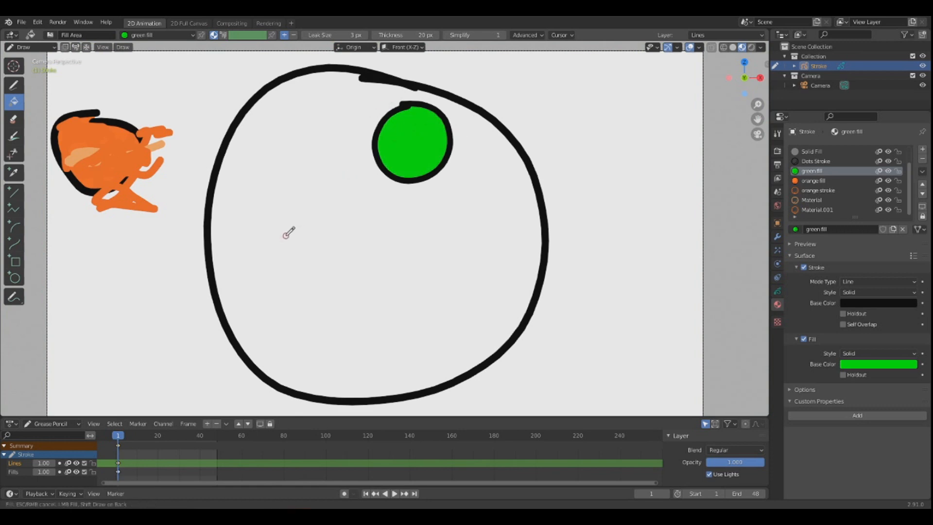
left_click(291, 238)
key("ctrl+z")
key("ctrl+z")
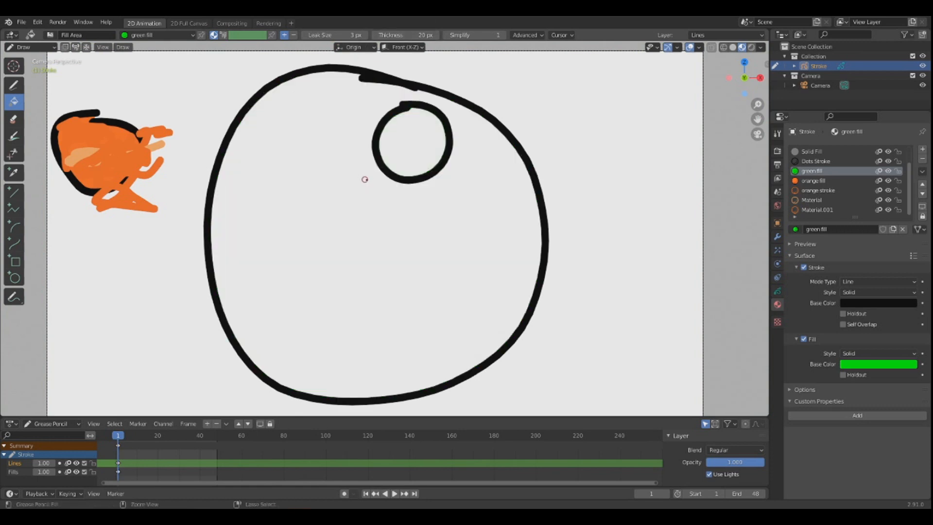
Repeat green test fills inside the large circle, outside it and in the small circle, undoing each one.
left_click(506, 196)
key("ctrl+z")
left_click(583, 167)
key("ctrl+z")
left_click(439, 198)
key("ctrl+z")
left_click(589, 144)
key("ctrl+z")
left_click(598, 110)
key("ctrl+z")
left_click(386, 240)
key("ctrl+z")
left_click(389, 149)
key("ctrl+z")
Set the fill's leak size to 0 px and test-fill outside and inside the large circle, undoing both fills.
left_click_drag(346, 34, 327, 35)
left_click(564, 174)
key("ctrl+z")
left_click(425, 190)
key("ctrl+z")
Set the fill's Simplify value to 10, test-fill the background around the large circle, and undo the fill.
left_click_drag(459, 35, 499, 35)
left_click(551, 96)
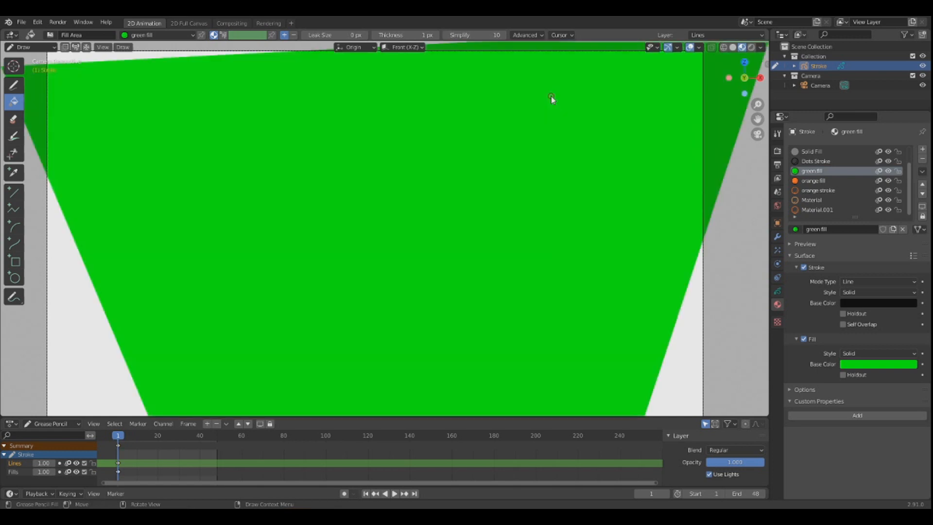
scroll(498, 147, "down", 4)
scroll(479, 177, "up", 3)
scroll(477, 174, "down", 3)
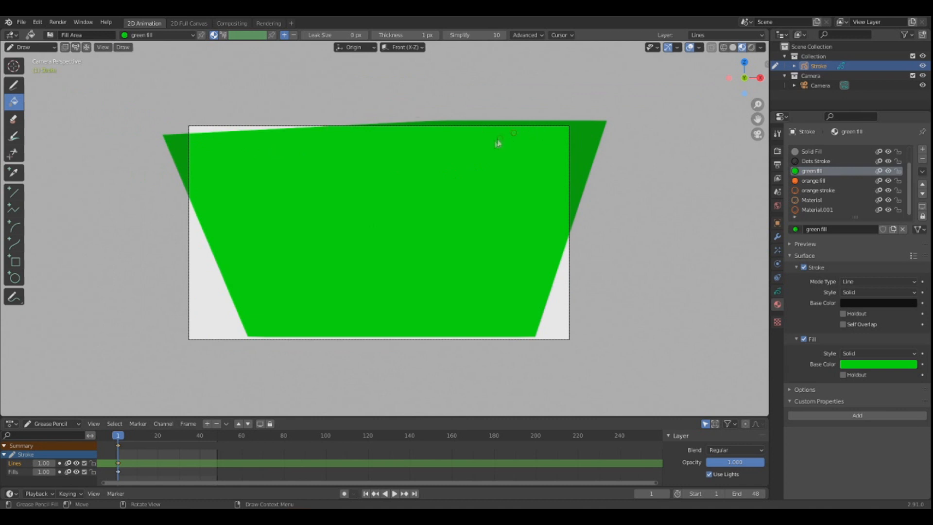
key("ctrl+z")
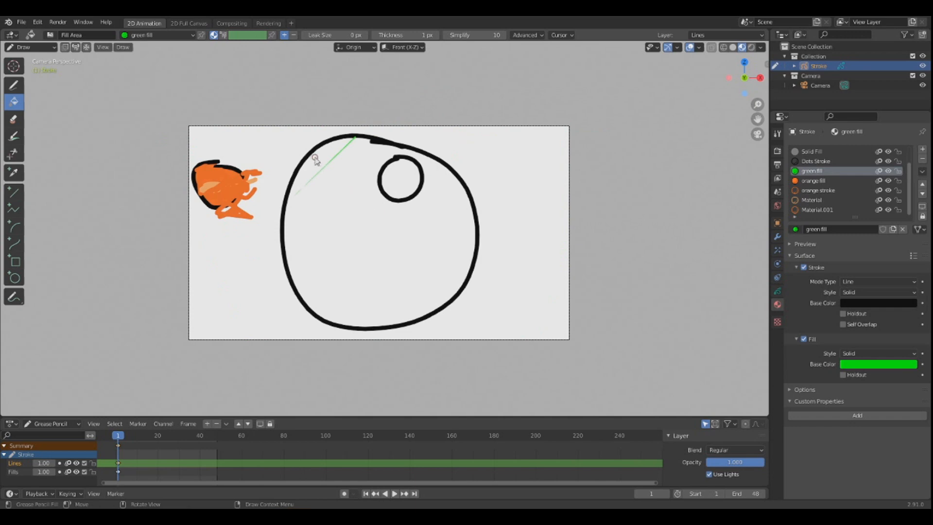
Fill the large circle several times with Simplify at 10, try the background again, and undo the background fill.
scroll(352, 166, "up", 4)
scroll(318, 158, "down", 3)
left_click(328, 251)
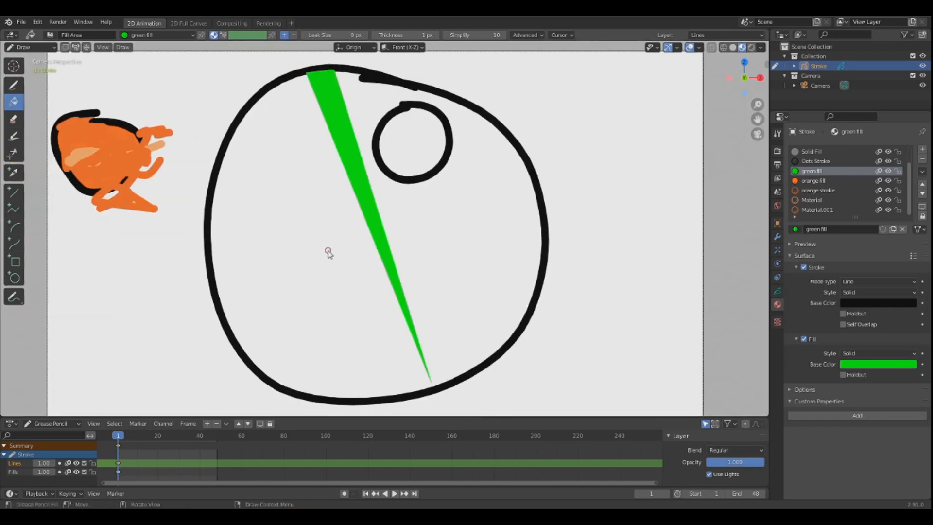
left_click(308, 260)
left_click(440, 256)
left_click(323, 270)
left_click(484, 226)
left_click(632, 130)
scroll(541, 173, "down", 3)
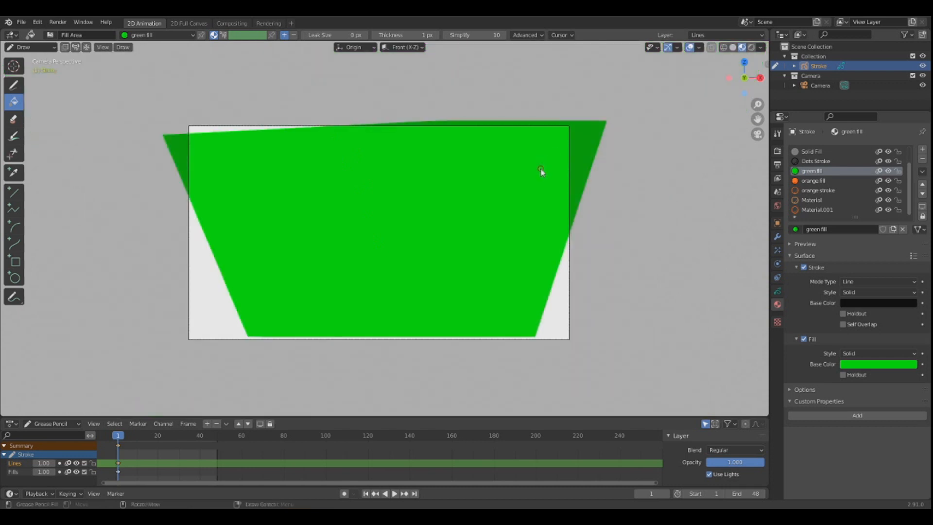
key("ctrl+z")
Try filling the small circle with green several times using the same Simplify value of 10.
scroll(412, 180, "up", 4)
left_click(421, 129)
left_click(415, 125)
left_click(391, 132)
left_click(438, 137)
left_click(410, 142)
scroll(459, 176, "down", 2)
scroll(458, 176, "up", 2)
Undo all remaining green test fills in both circles and set the fill's Simplify value to 0.
key("ctrl+z")
key("ctrl+z")
key("ctrl+z")
key("ctrl+z")
key("ctrl+z")
key("ctrl+z")
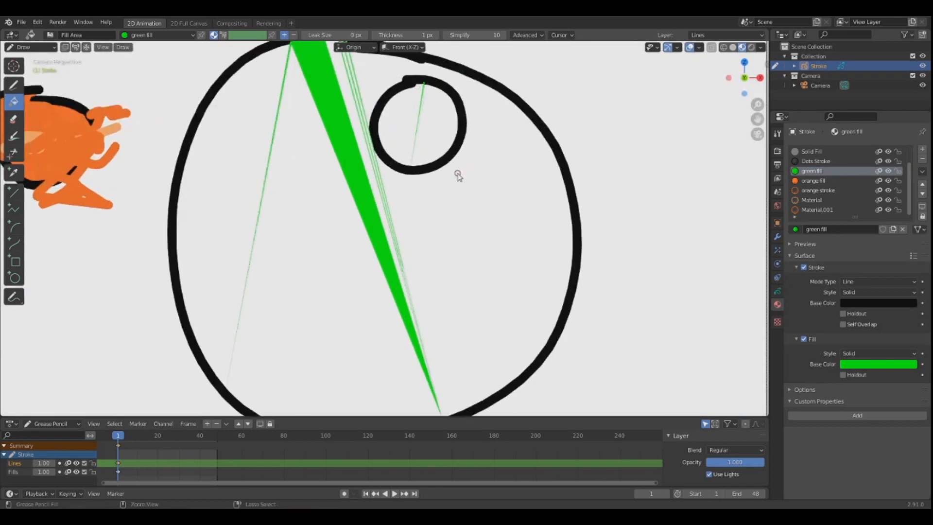
key("ctrl+z")
key("ctrl+z")
key("ctrl+z")
key("ctrl+z")
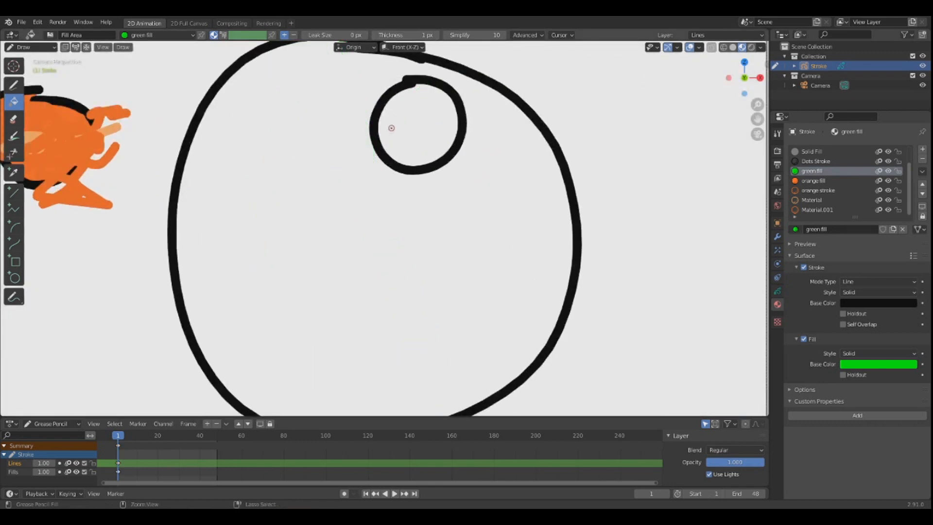
left_click_drag(504, 36, 437, 36)
Set the fill boundary to Strokes and test-fill outside and inside the large circle, undoing both fills.
left_click(523, 38)
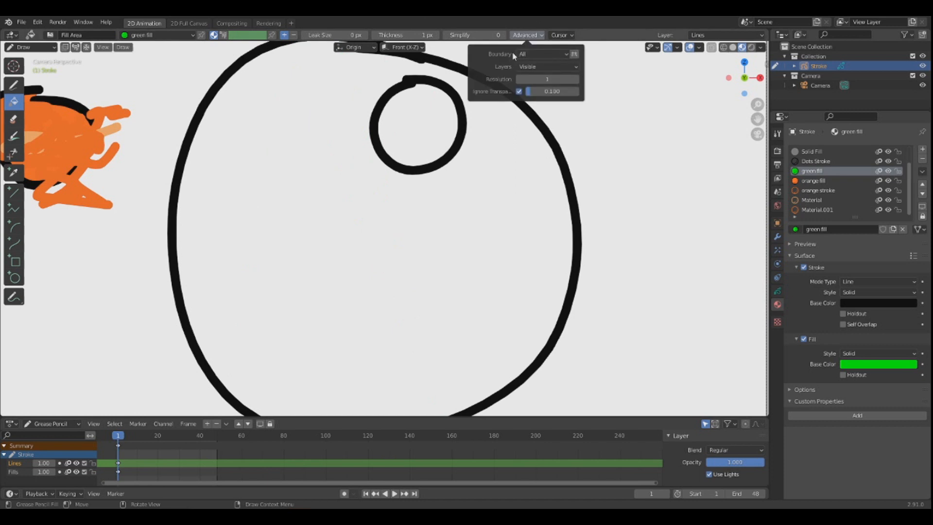
left_click(534, 54)
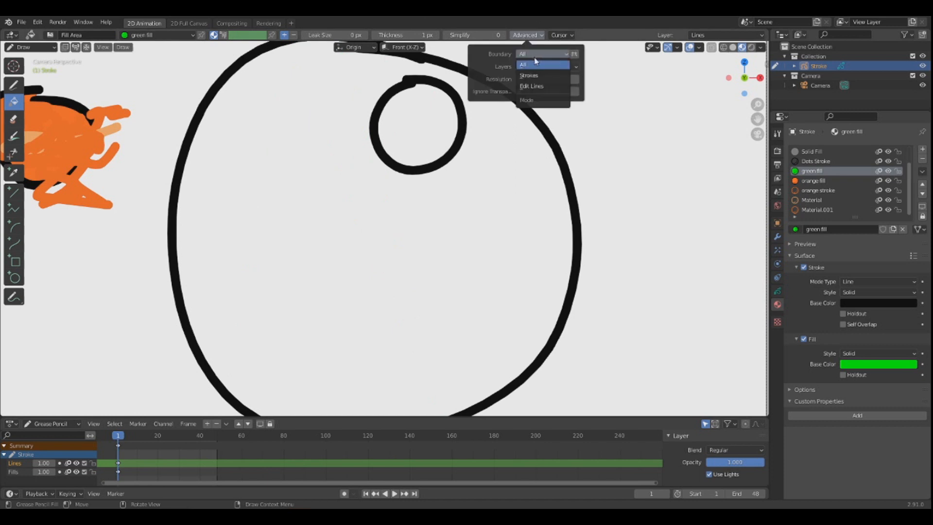
left_click(534, 63)
left_click(538, 56)
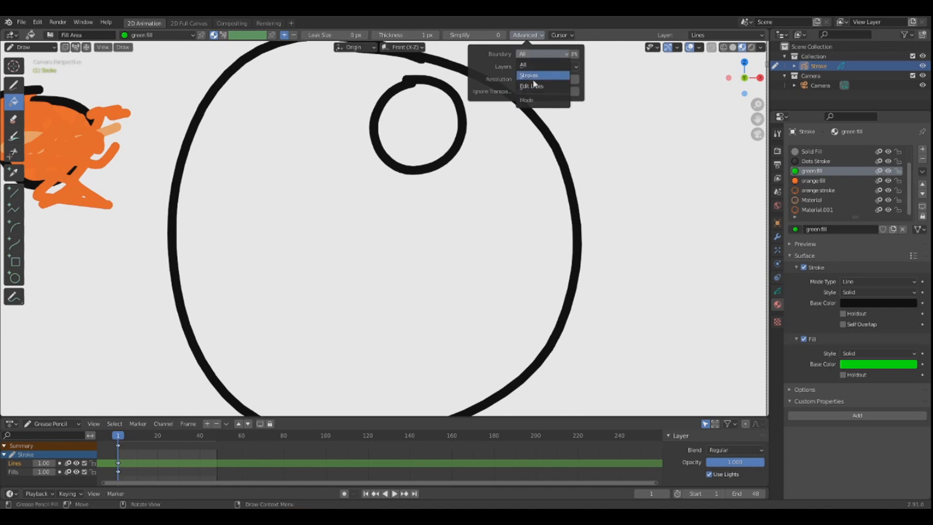
left_click(534, 85)
scroll(459, 178, "down", 2)
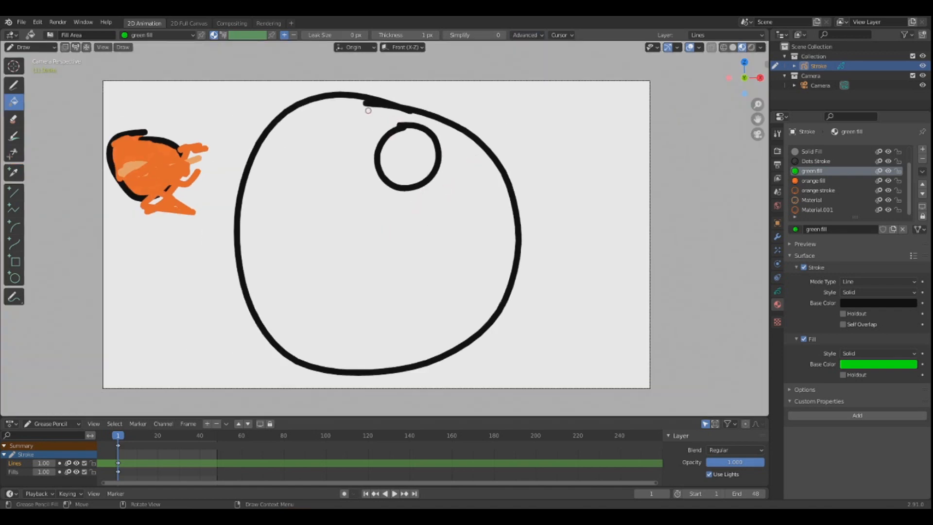
left_click(568, 168)
key("ctrl+z")
left_click(389, 194)
key("ctrl+z")
Choose Visible as the fill's layer mode and test-fill the large circle and the background, undoing both.
left_click(526, 35)
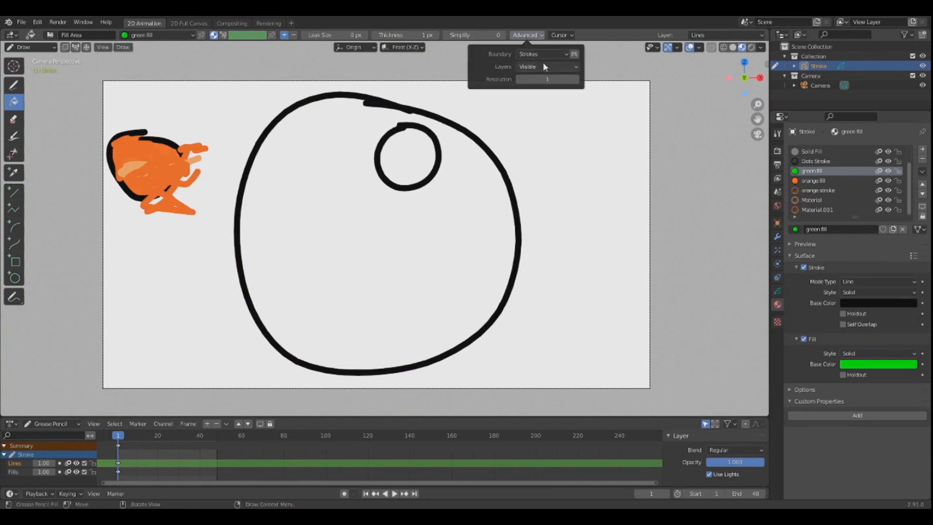
left_click(544, 65)
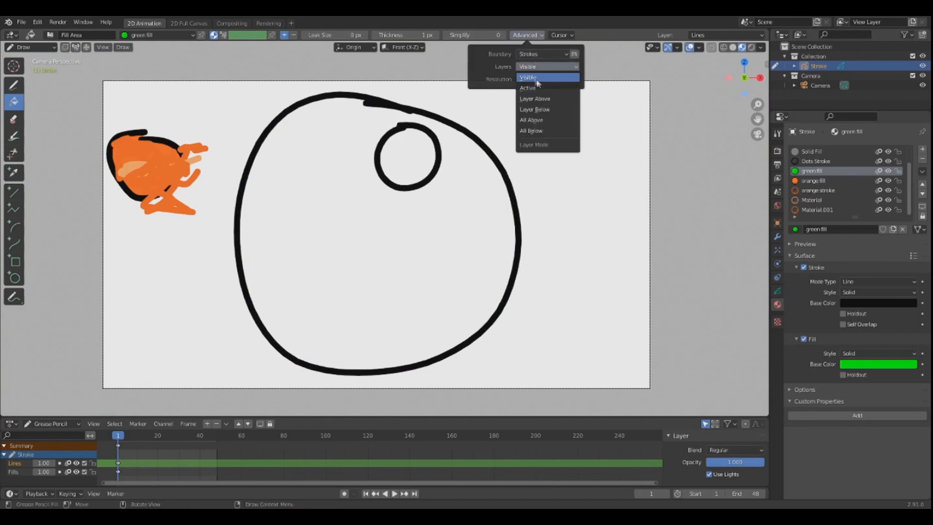
left_click(532, 78)
left_click(475, 161)
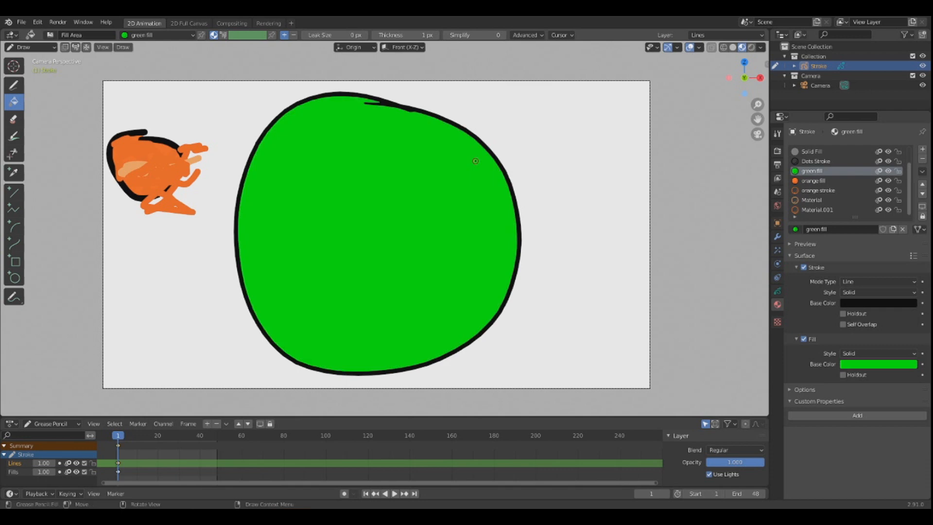
key("ctrl+z")
left_click(562, 126)
key("ctrl+z")
Set the fill boundary to All and the layer mode to Active, test-fill the background, and undo the fill.
left_click(527, 35)
left_click(544, 66)
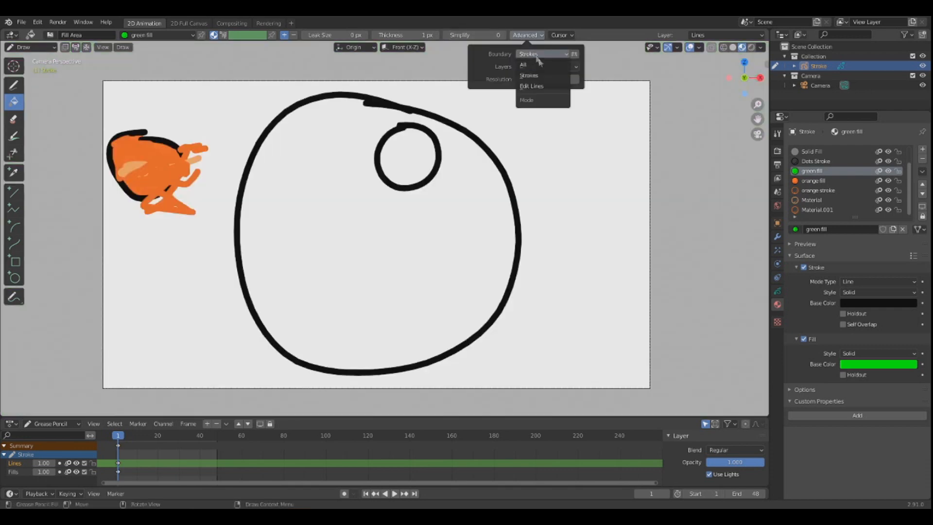
left_click(539, 88)
left_click(590, 177)
key("ctrl+z")
Set the fill's layer mode to All Above, test-fill beside the large circle, and undo the fill.
left_click(525, 35)
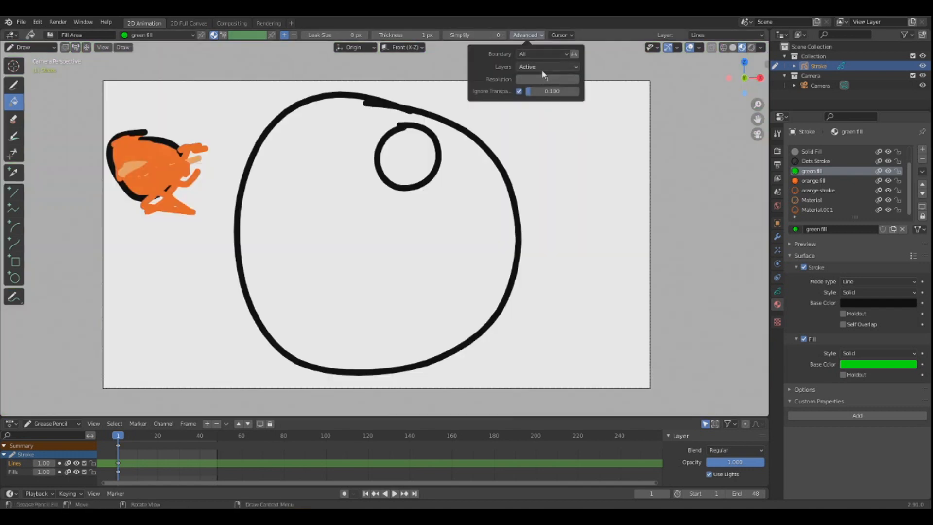
left_click(542, 68)
left_click(544, 118)
left_click(535, 136)
key("ctrl+z")
Set the fill's layer mode to All Below, test-fill the background, and undo the fill.
left_click(525, 35)
left_click(547, 67)
left_click(546, 125)
left_click(563, 132)
key("ctrl+z")
Set the fill's layer mode back to Visible in the advanced fill settings.
left_click(526, 35)
left_click(546, 67)
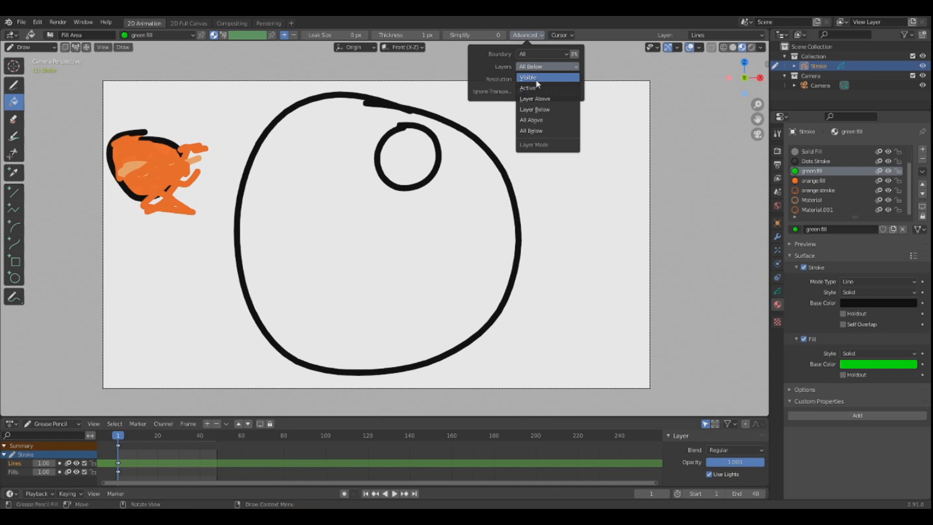
left_click(536, 79)
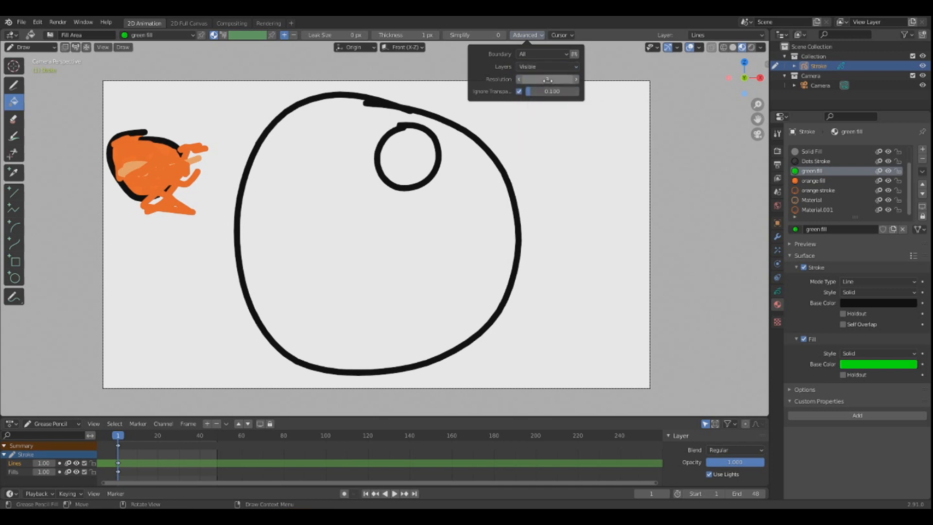
Start a fill on the background, and adjust the fill resolution in the advanced fill settings.
left_click(626, 228)
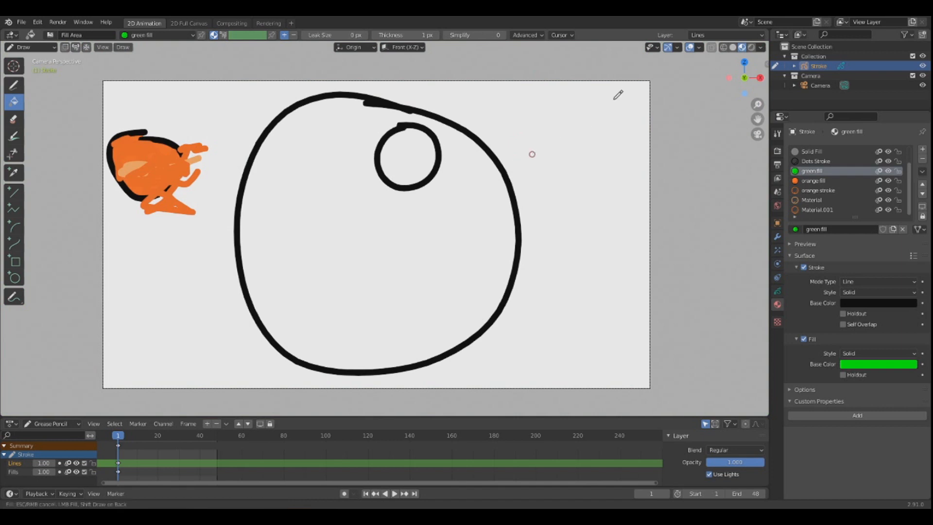
left_click(617, 96)
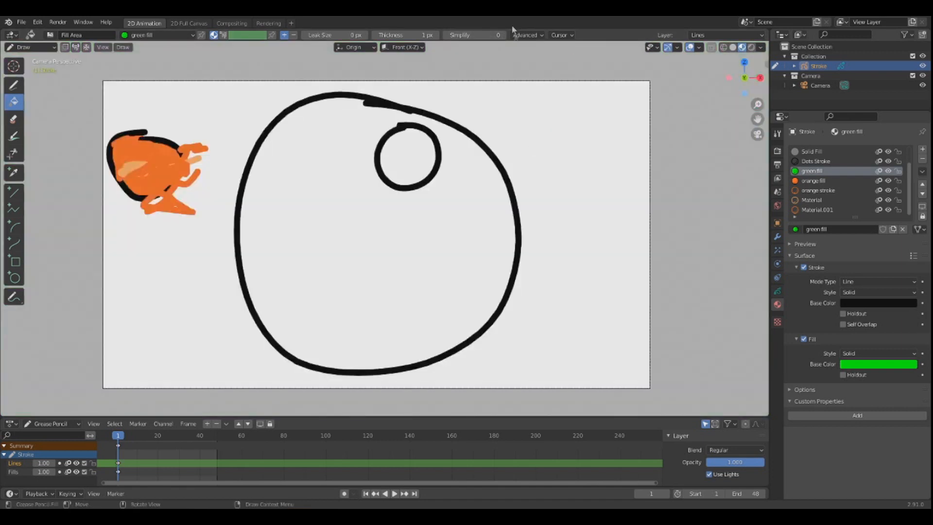
left_click(527, 35)
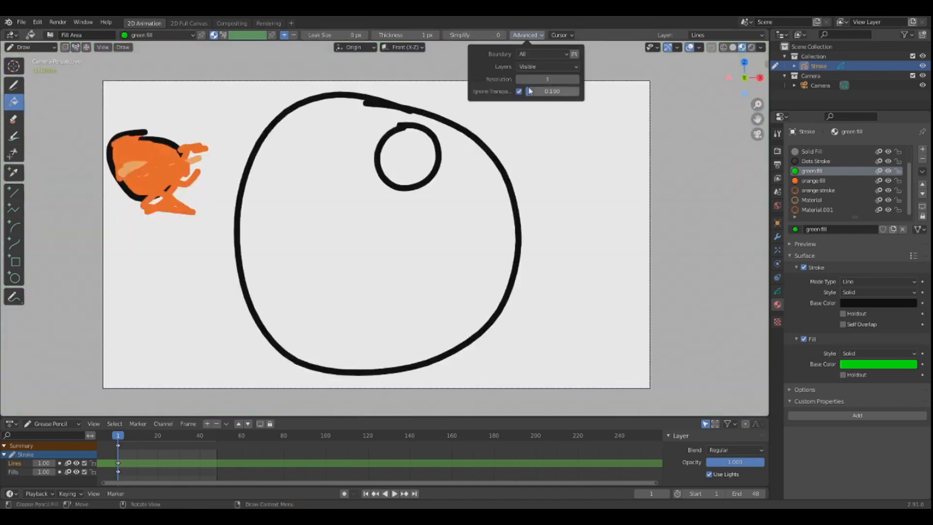
left_click_drag(538, 79, 526, 80)
Test-fill the large circle with the green fill material, and undo the fill.
left_click(534, 152)
scroll(480, 160, "up", 2)
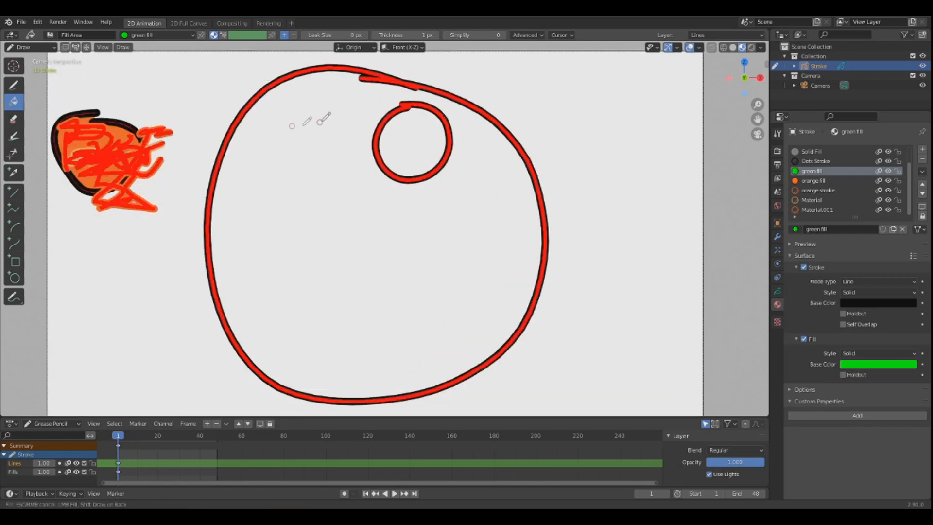
scroll(380, 93, "up", 3)
scroll(479, 153, "down", 5)
scroll(466, 170, "up", 4)
scroll(459, 228, "down", 6)
scroll(444, 204, "up", 6)
scroll(444, 196, "down", 4)
scroll(473, 199, "up", 4)
left_click(468, 254)
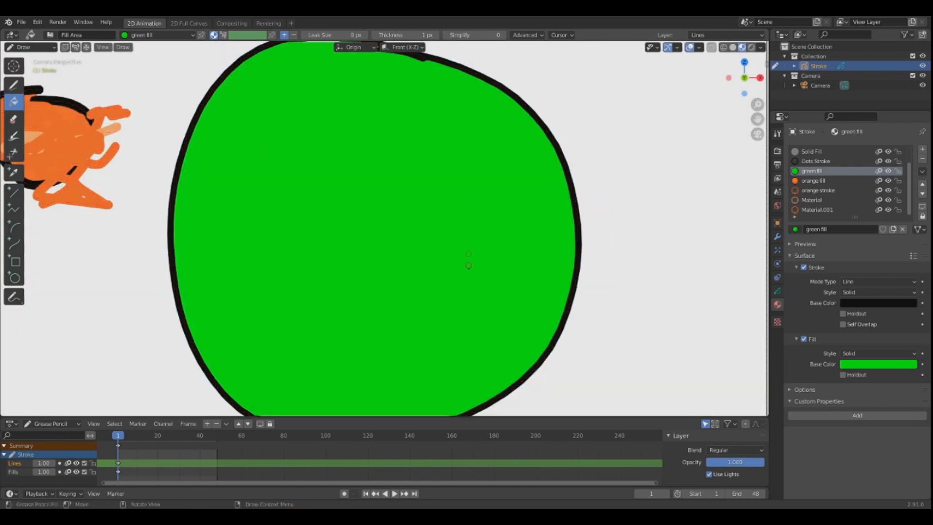
key("ctrl+z")
Test-fill the background to the right of the large circle with the camera frame partly out of view, and undo the fill.
left_click(604, 137)
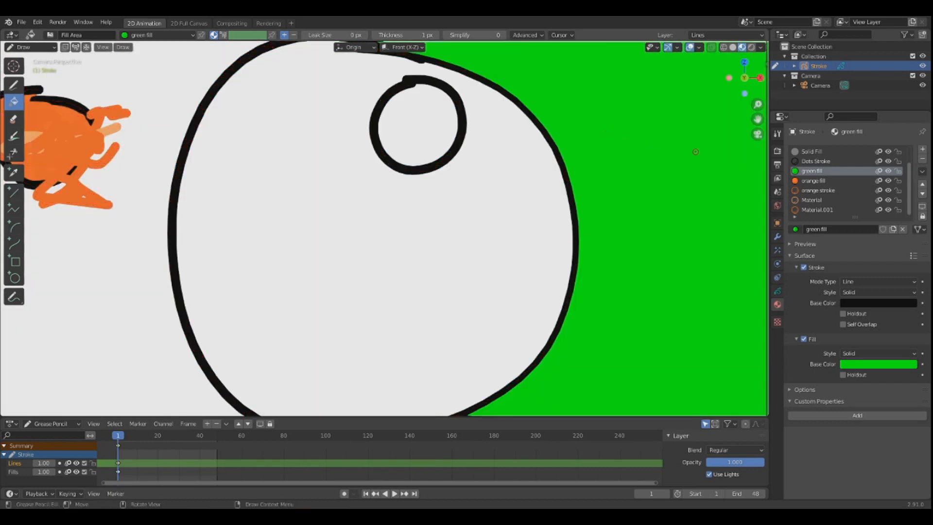
scroll(618, 149, "down", 2)
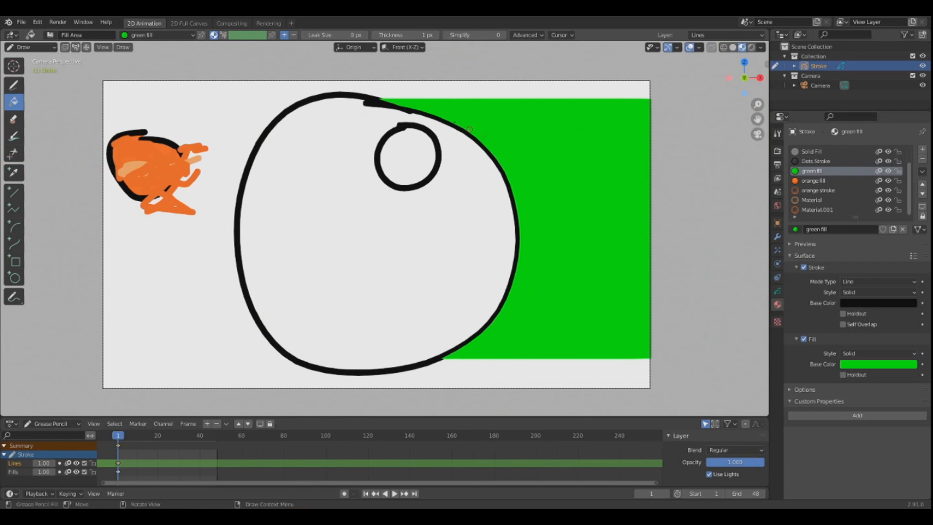
scroll(470, 129, "down", 2)
scroll(489, 104, "up", 4)
scroll(489, 104, "down", 4)
key("ctrl+z")
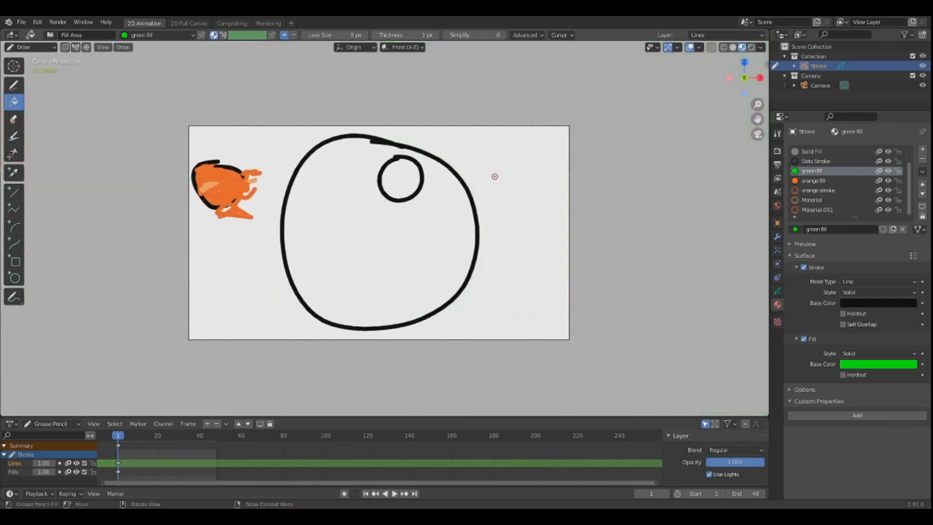
Test-fill the background with the whole camera frame in view, and undo the fill.
scroll(500, 191, "up", 2)
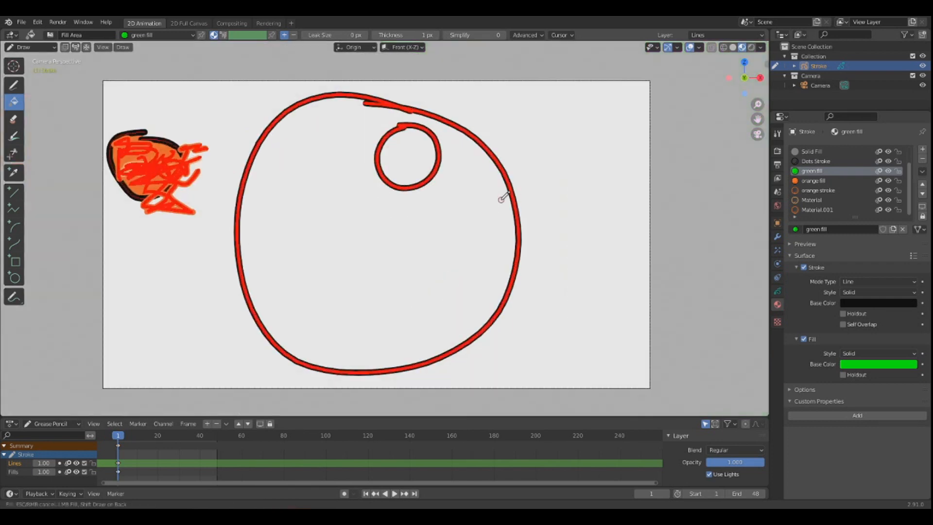
left_click(539, 195)
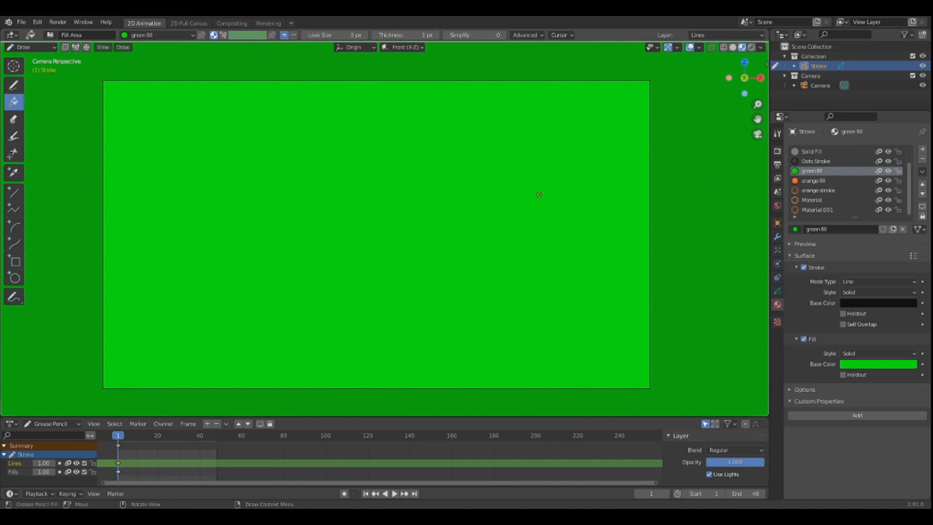
key("ctrl+z")
Test-fill the narrow background strip beside the large circle in a tight close-up, inspect its extent, and undo the fill.
scroll(540, 153, "up", 5)
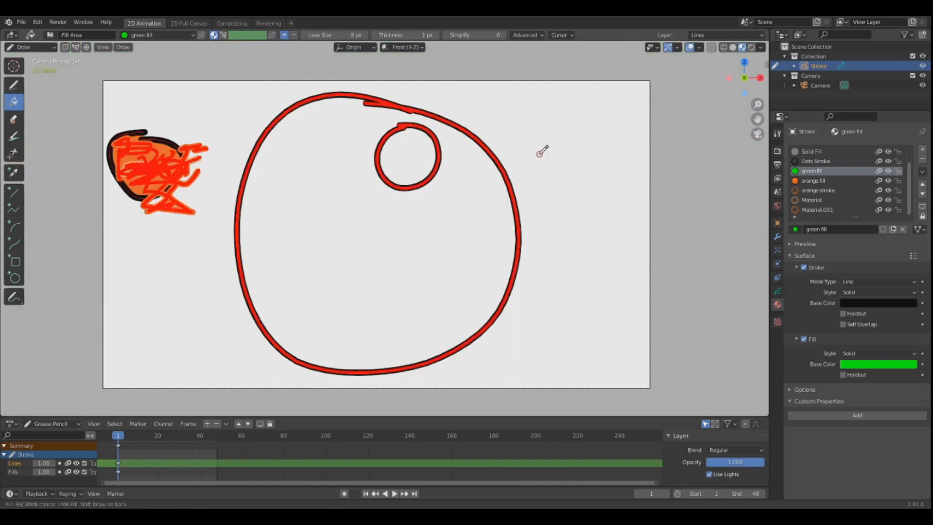
left_click(704, 160)
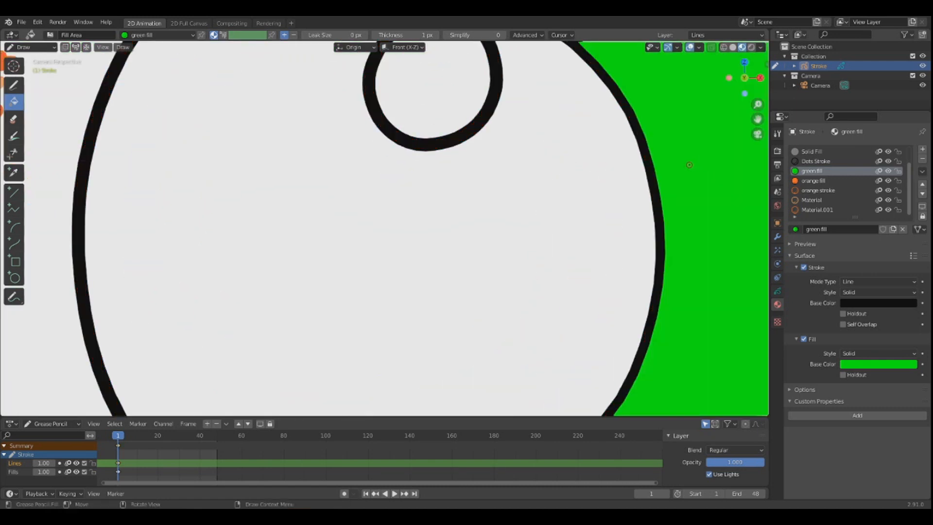
scroll(689, 165, "down", 5)
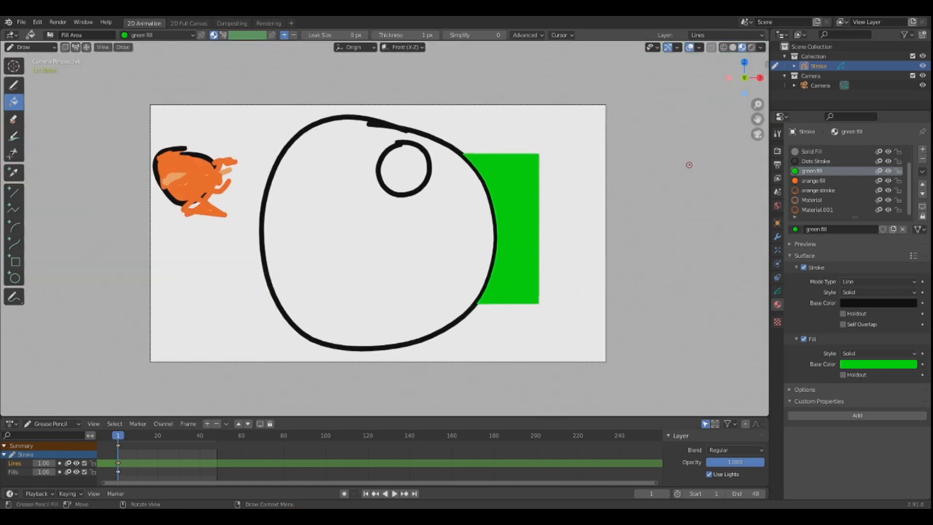
scroll(534, 178, "up", 3)
scroll(549, 182, "down", 1)
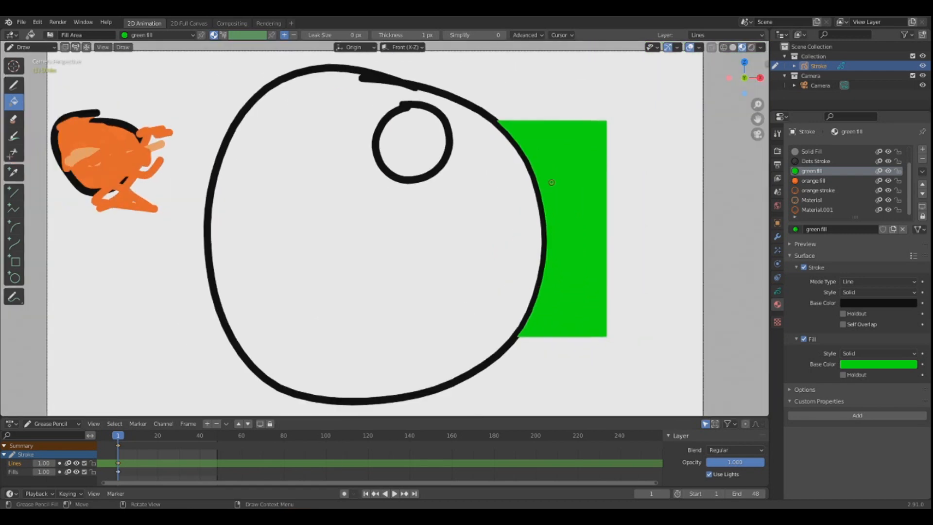
key("ctrl+z")
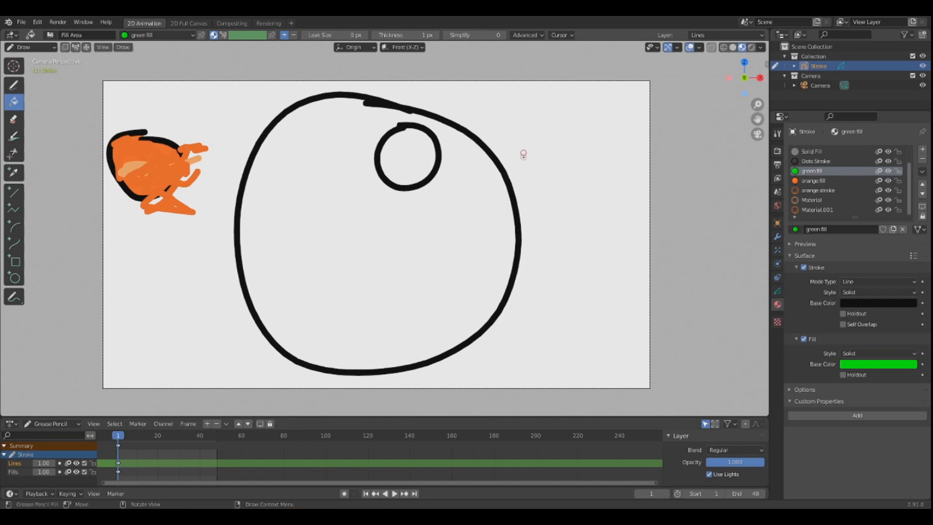
Repeat the close-up test fill beside the large circle, compare its extent with the full drawing, and undo it.
scroll(562, 173, "down", 2)
left_click(513, 198)
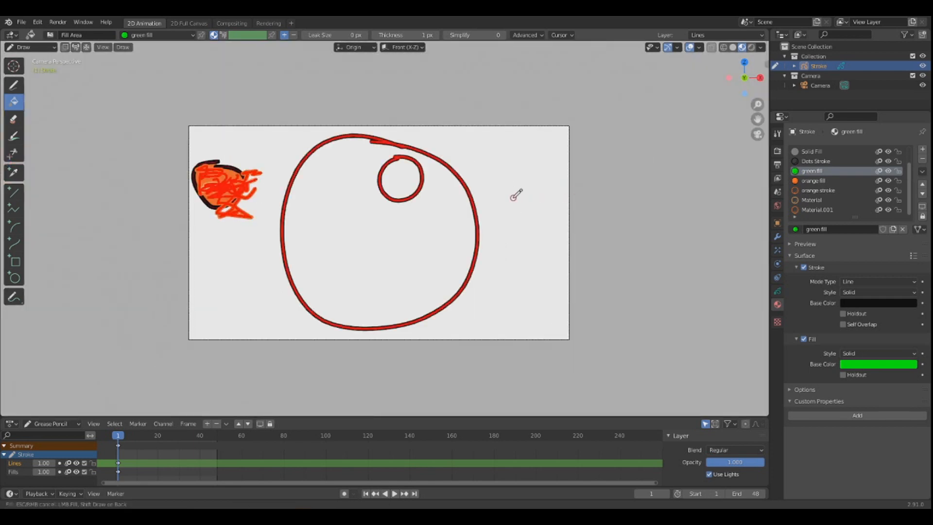
left_click(517, 194)
scroll(515, 197, "up", 5)
left_click(699, 185)
scroll(680, 185, "down", 5)
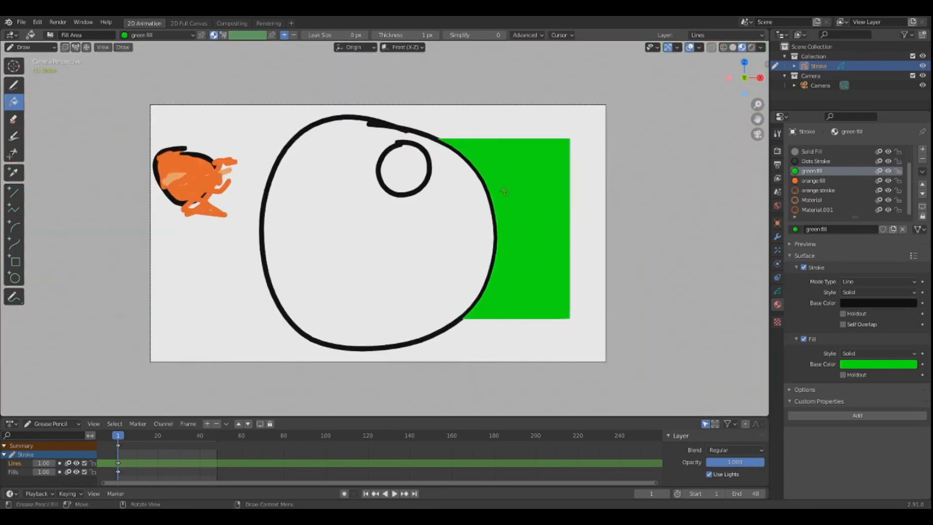
scroll(486, 170, "up", 5)
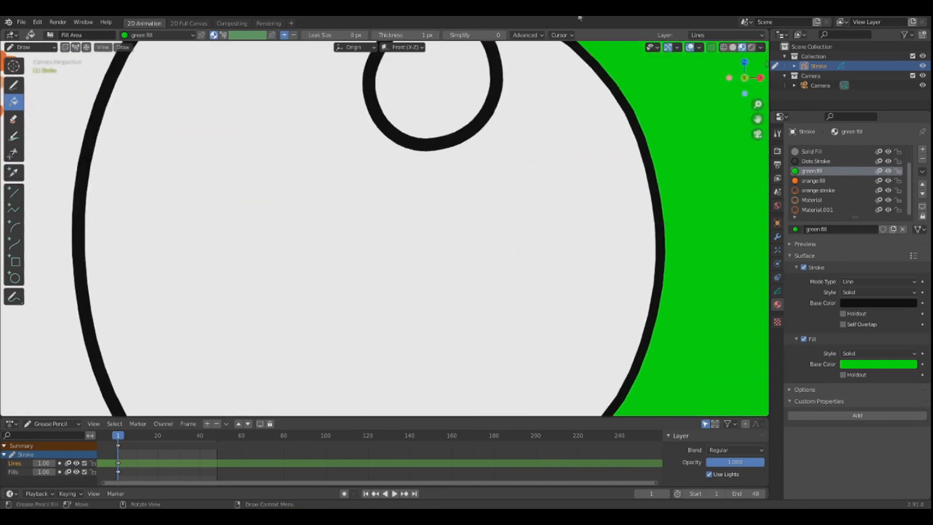
scroll(651, 199, "down", 4)
key("ctrl+z")
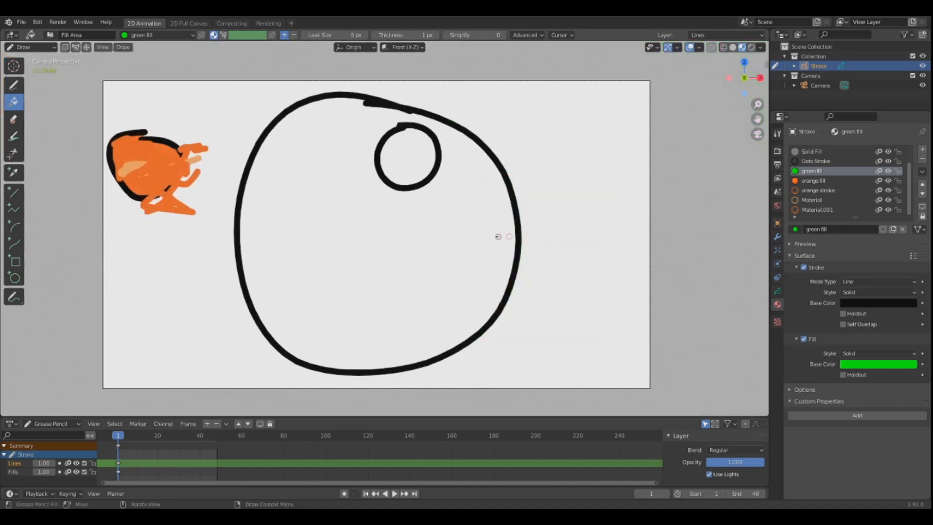
Draw a closed rectangular outline around the camera frame with the Draw tool and the Solid Stroke material.
scroll(396, 222, "down", 1)
left_click(15, 85)
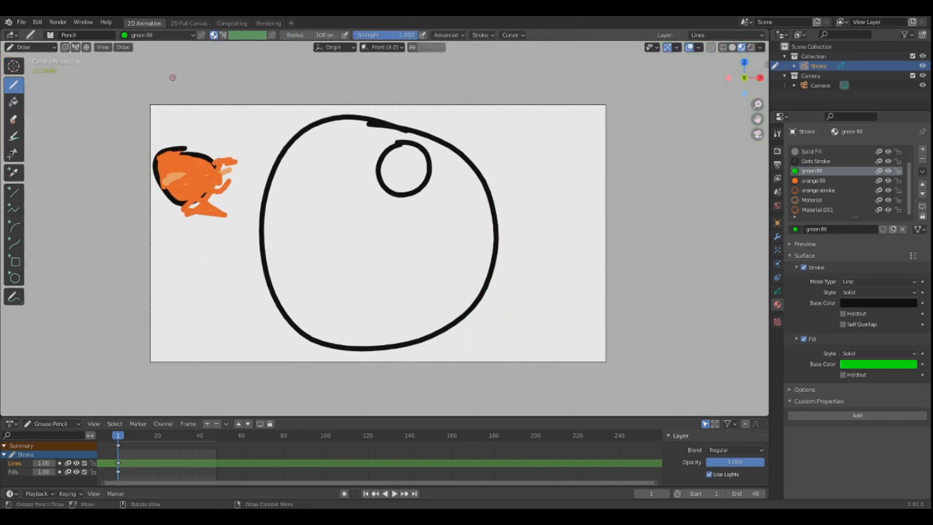
left_click(156, 35)
left_click(132, 56)
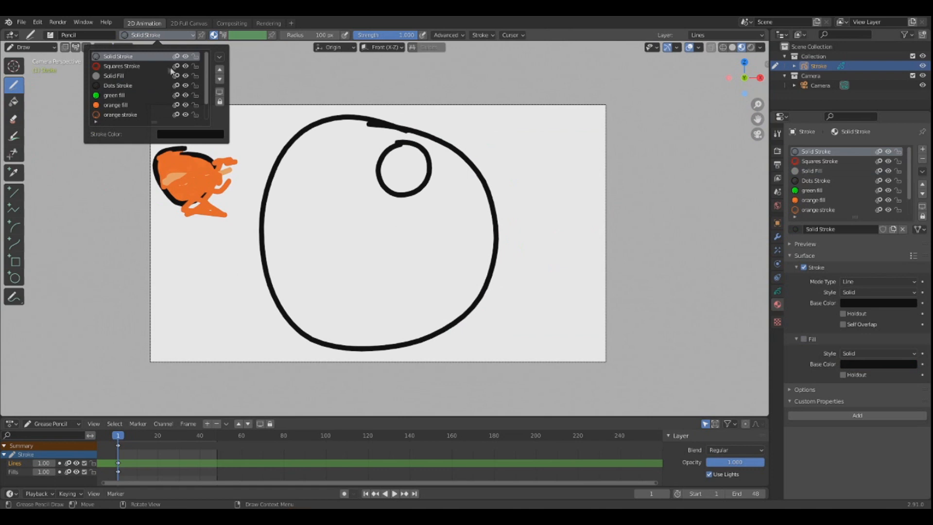
mouse_move(96, 76)
left_mouse_down()
mouse_move(500, 74)
mouse_move(634, 223)
mouse_move(629, 414)
mouse_move(180, 403)
mouse_move(102, 165)
mouse_move(100, 58)
left_mouse_up()
Switch to the Fill tool, choose the green fill material, and try filling the area between the large circle and the outer outline.
left_click(14, 102)
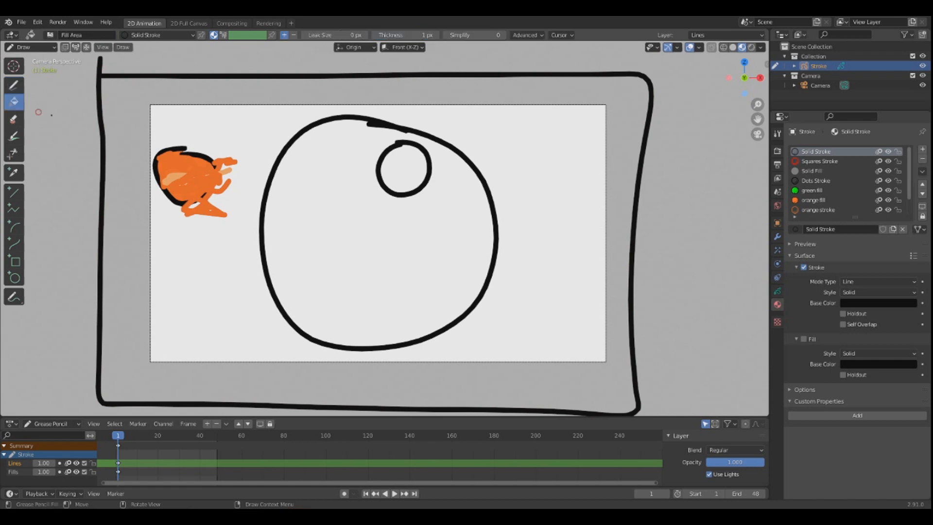
left_click(522, 149)
left_click(524, 150)
left_click(506, 135)
left_click(505, 135)
left_click(151, 35)
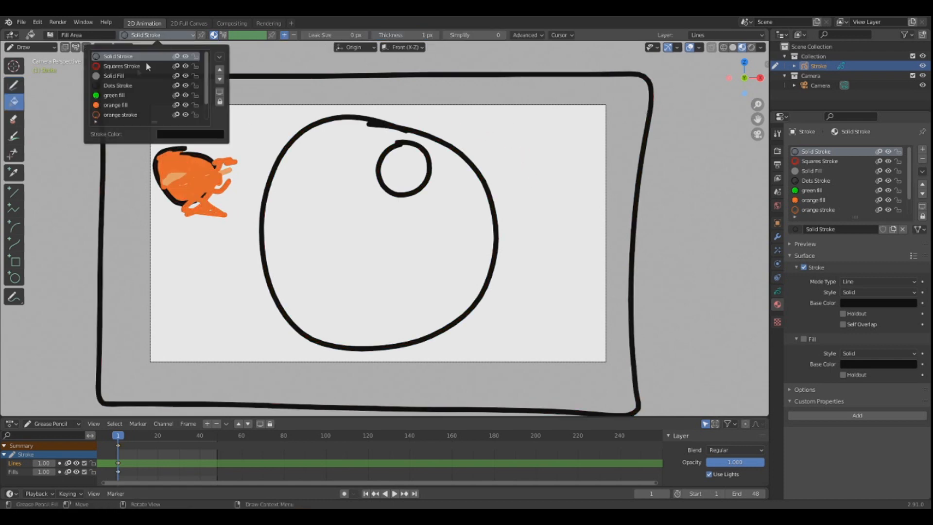
left_click(117, 96)
left_click(523, 128)
left_click(526, 147)
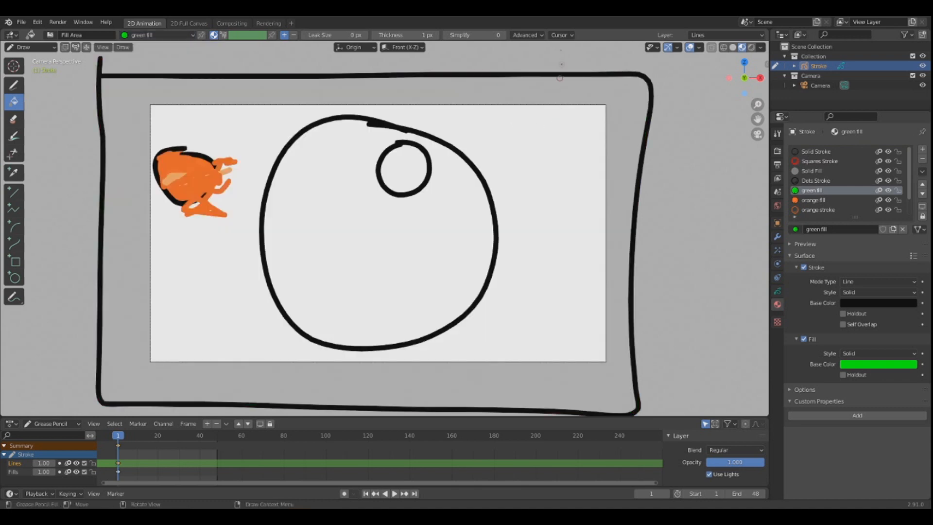
scroll(560, 78, "up", 4)
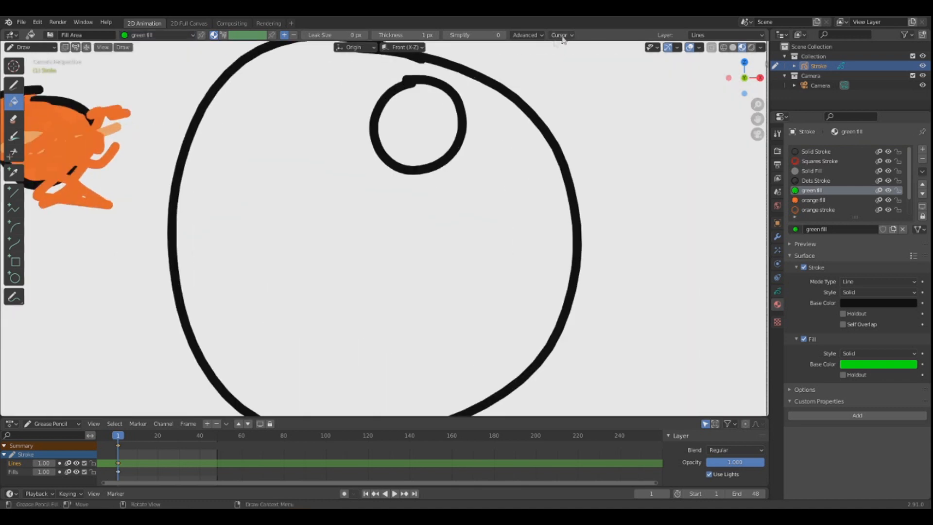
left_click(529, 36)
left_click(570, 36)
left_click(542, 37)
scroll(486, 155, "down", 4)
scroll(506, 159, "up", 2)
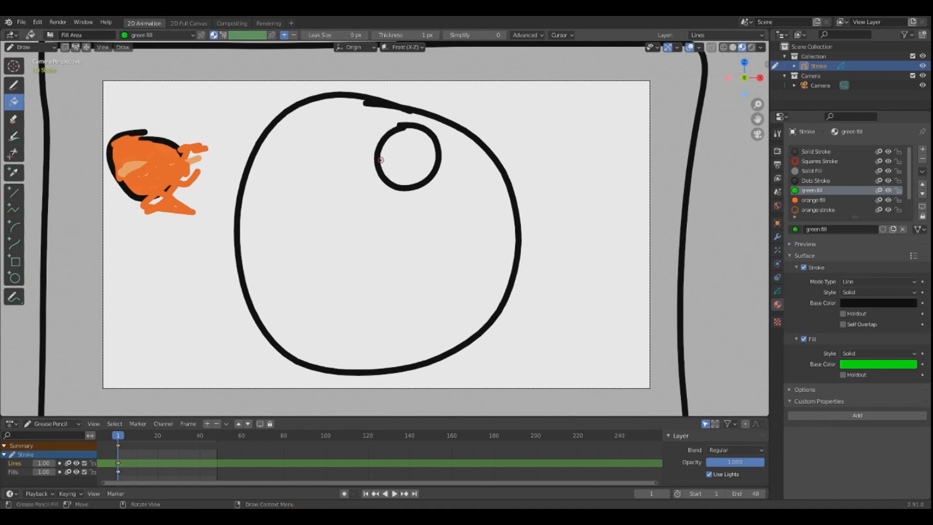
scroll(534, 142, "down", 3)
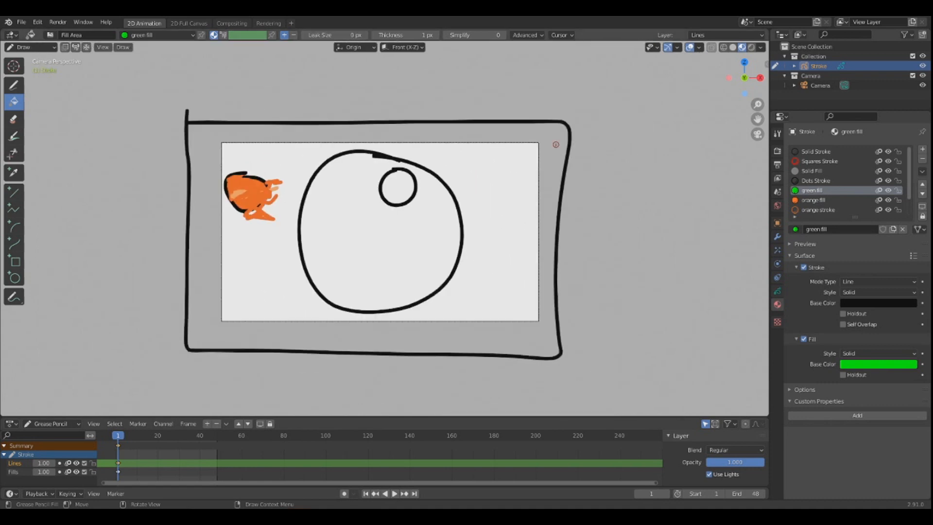
scroll(523, 176, "up", 2)
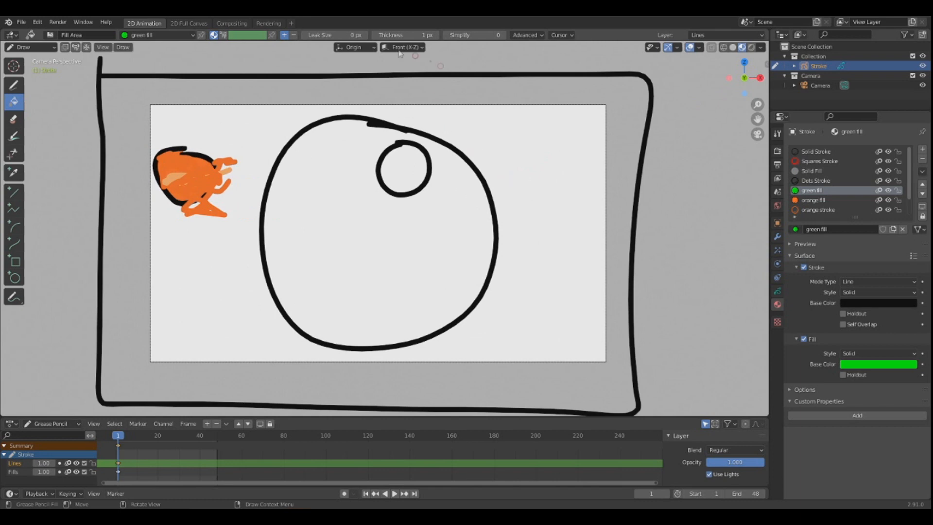
Set the fill's leak size to 100 px, test-fill the area inside the outer outline, and undo the fill.
left_click_drag(353, 35, 389, 35)
left_click(513, 281)
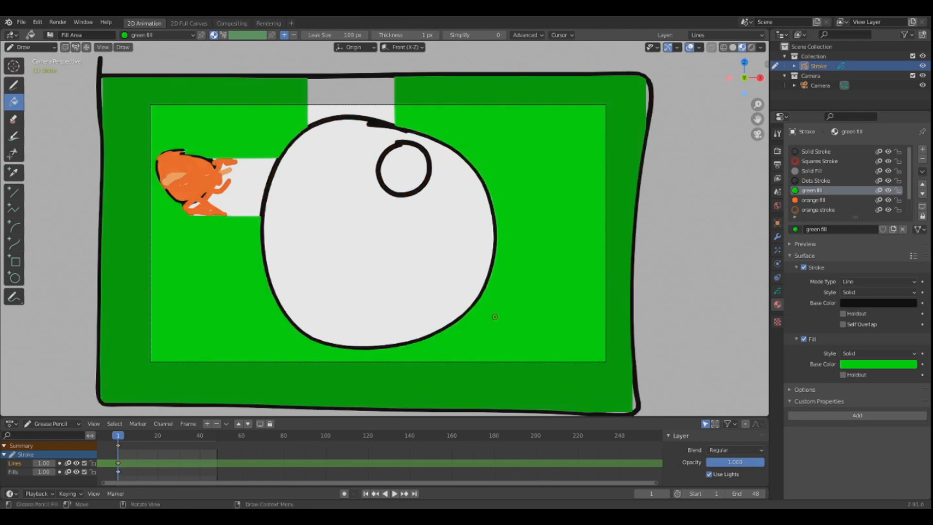
left_click(525, 35)
key("ctrl+z")
Check the advanced fill settings and try filling the background to the right of the large circle with the 100 px leak size.
left_click(571, 171)
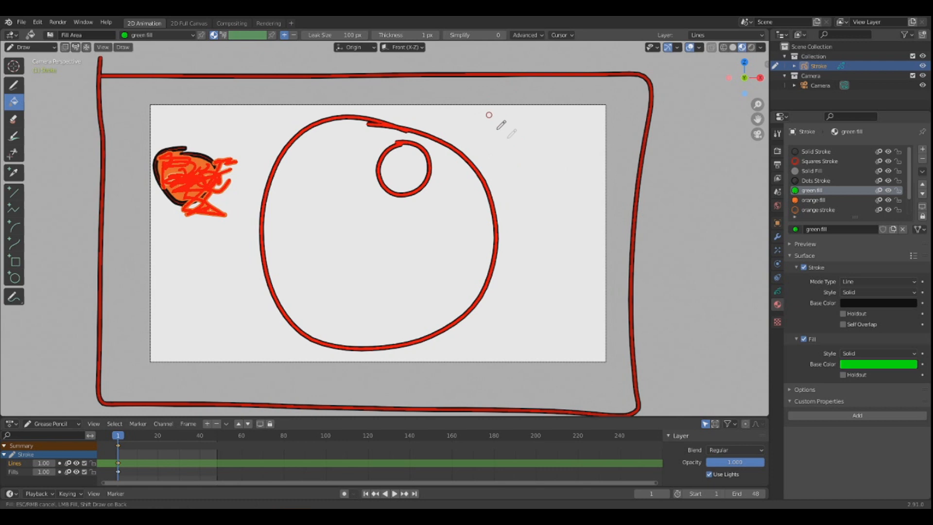
left_click(503, 149)
left_click(526, 35)
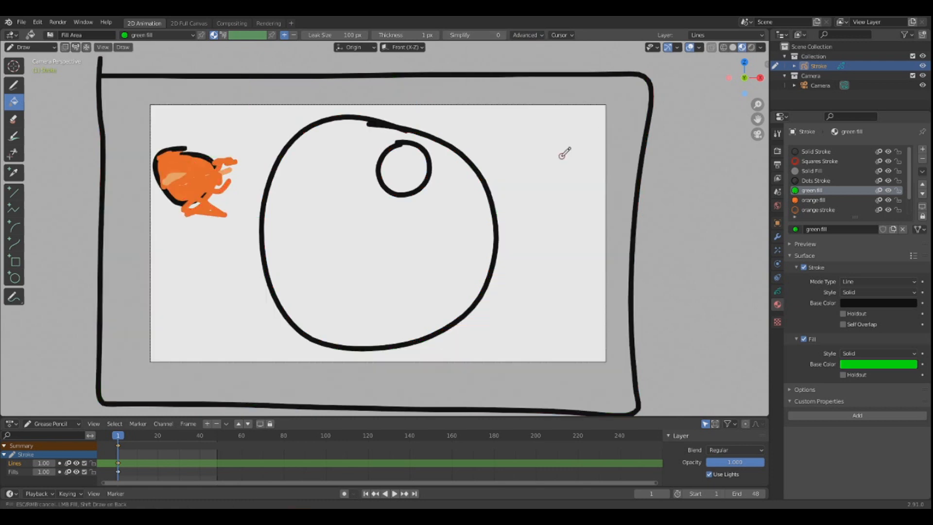
left_click(552, 187)
Fill the areas to the left and right of the large circle and a patch below it with the green fill material.
scroll(507, 203, "down", 2)
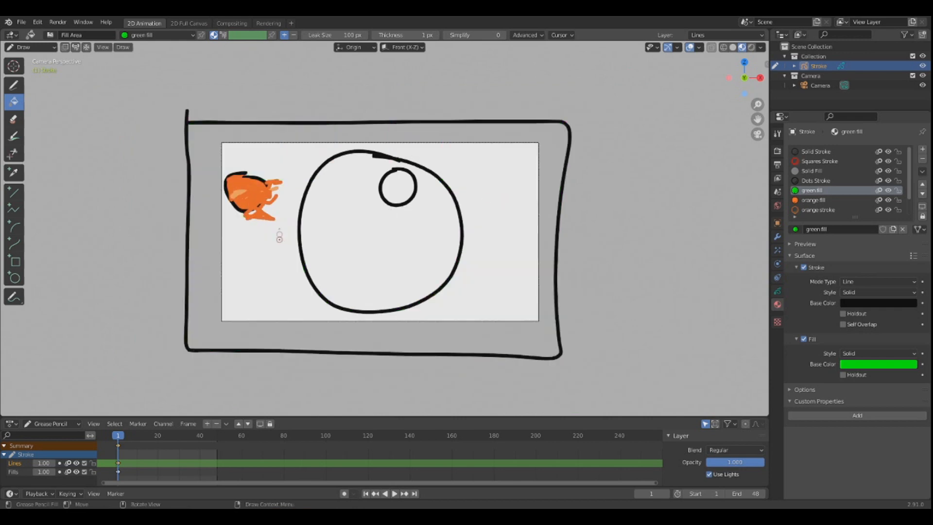
left_click(270, 227)
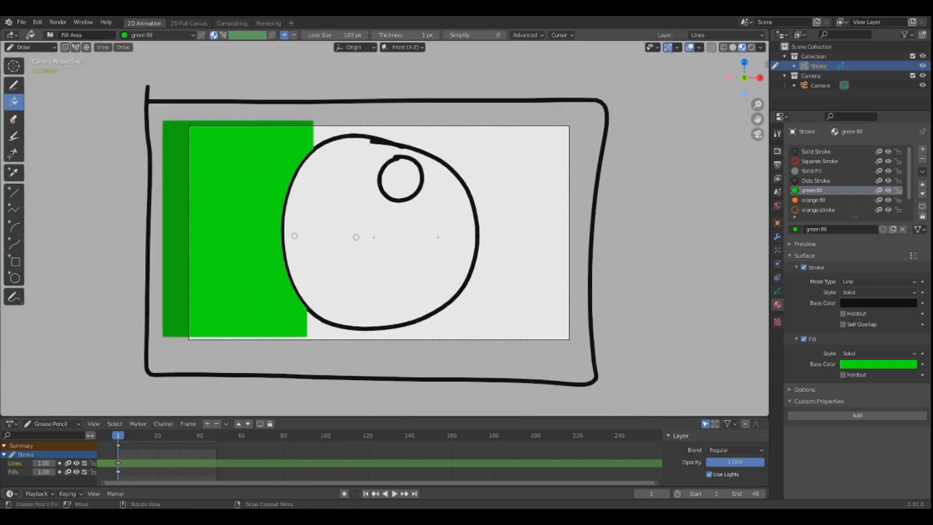
left_click(503, 199)
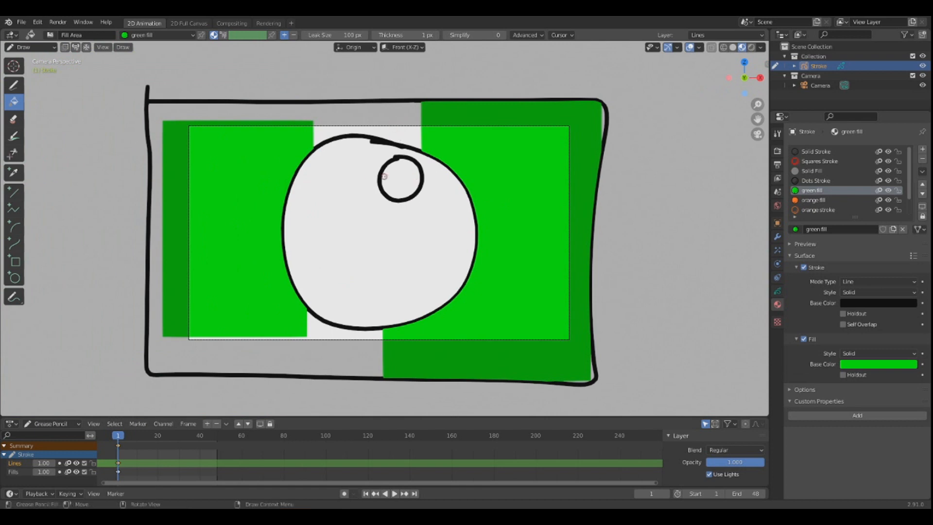
left_click(317, 328)
left_click(320, 355)
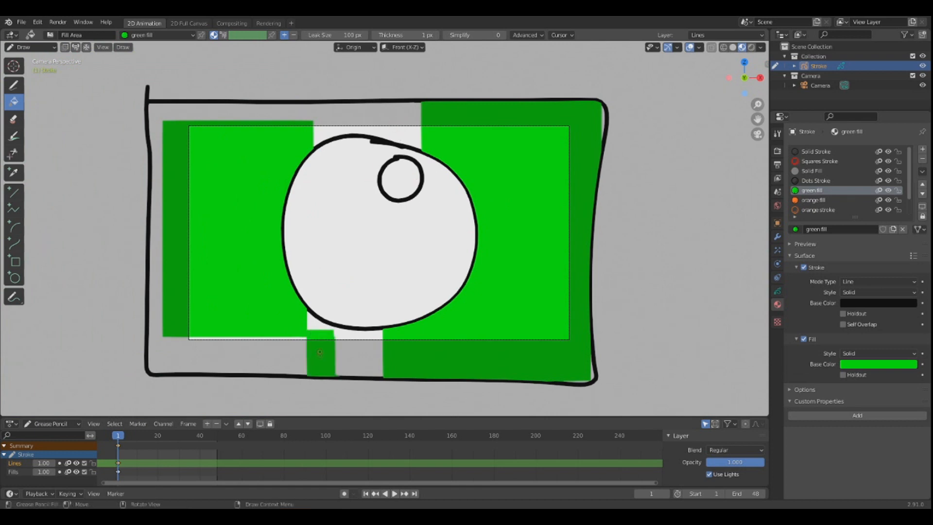
Try filling the gaps above the large circle and the circle's interior around the small circle with the green fill material.
scroll(345, 334, "up", 2)
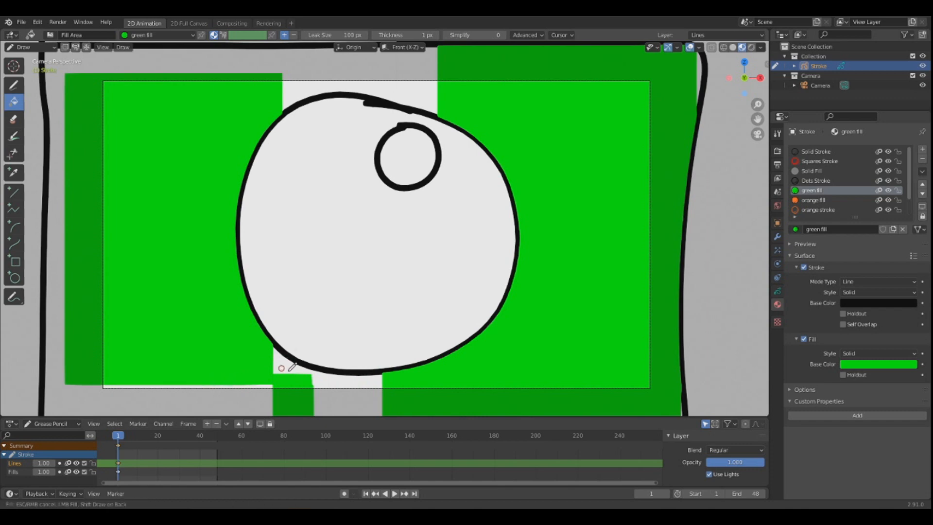
left_click(297, 90)
left_click(414, 97)
left_click(381, 88)
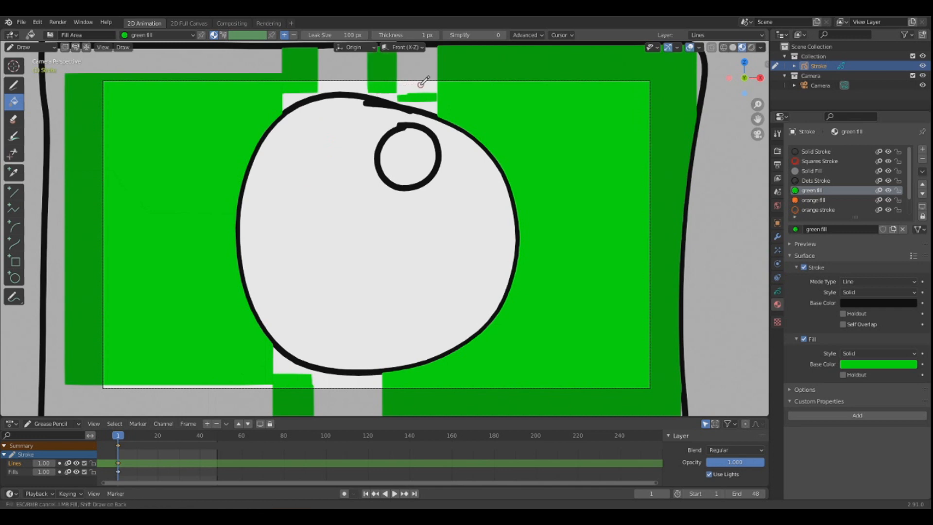
left_click(312, 227)
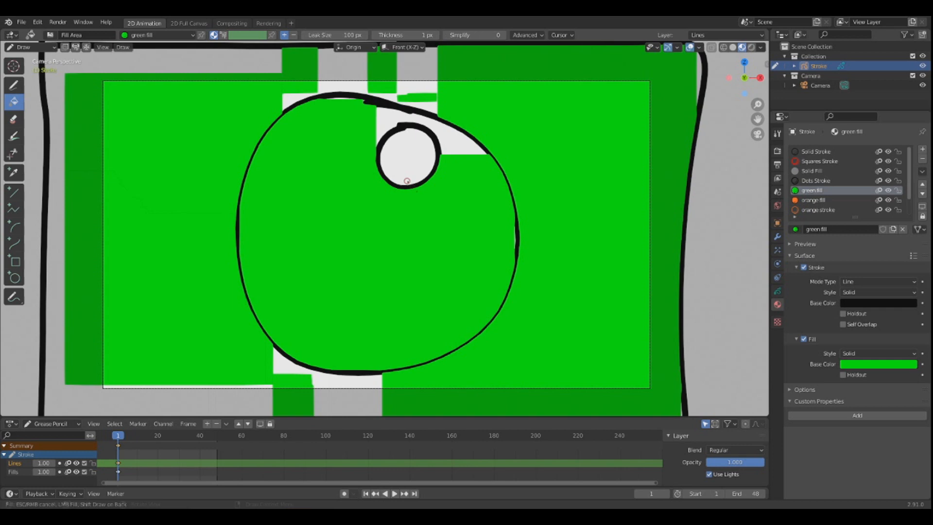
Undo the green fills inside the large circle and in the gaps above it.
scroll(413, 231, "down", 1)
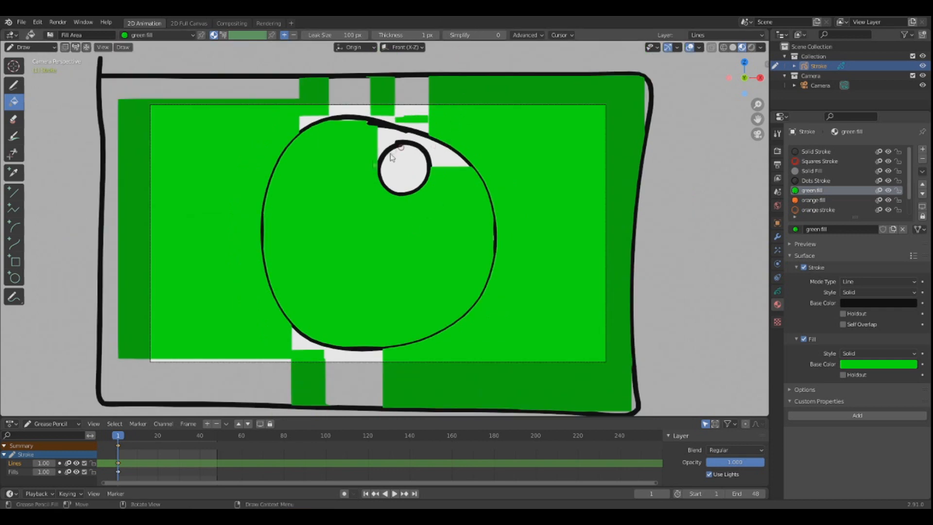
scroll(391, 155, "down", 1)
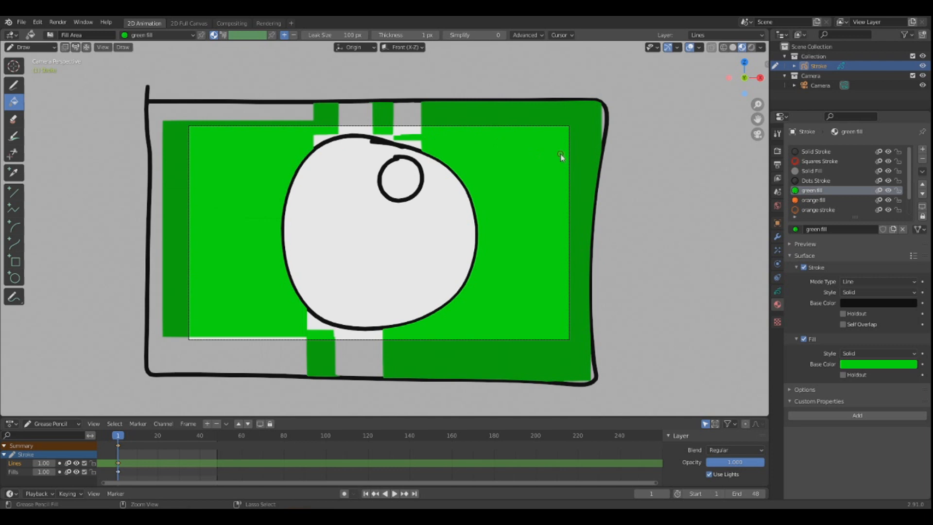
key("ctrl+z")
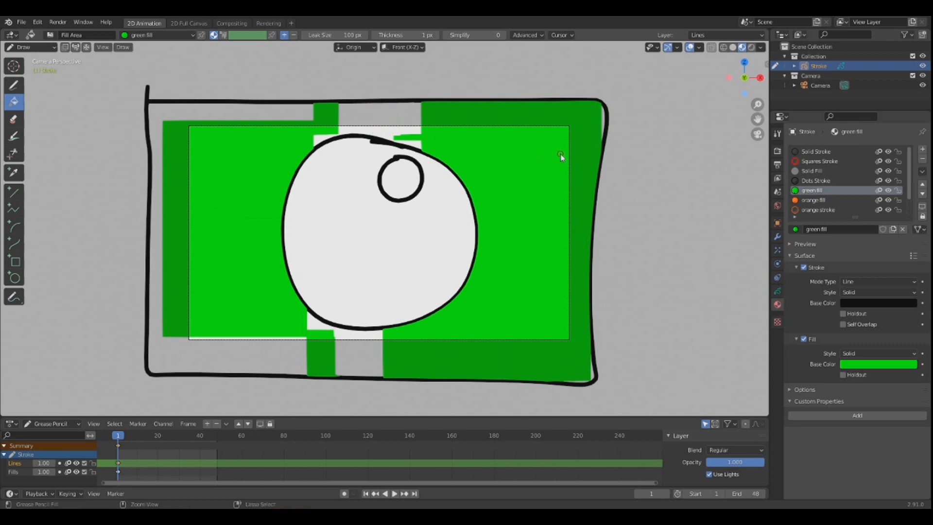
key("ctrl+z")
key("ctrl+z")
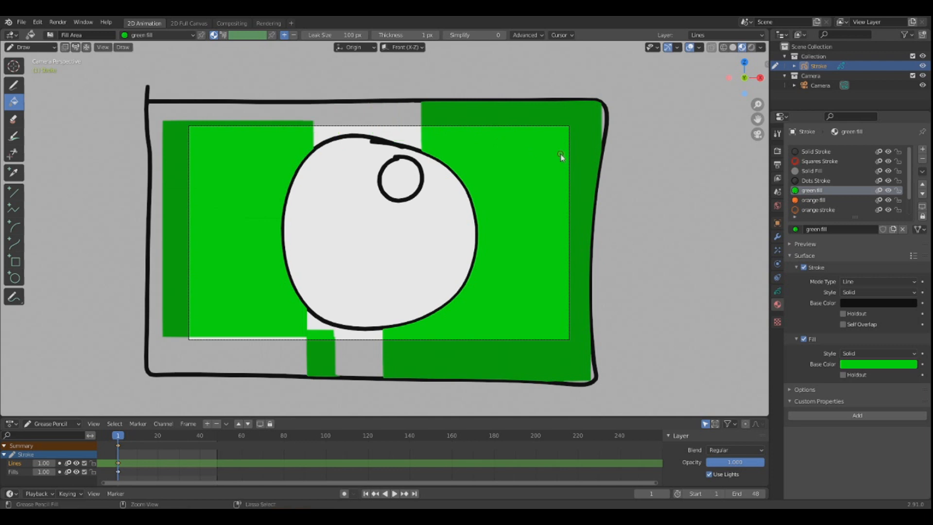